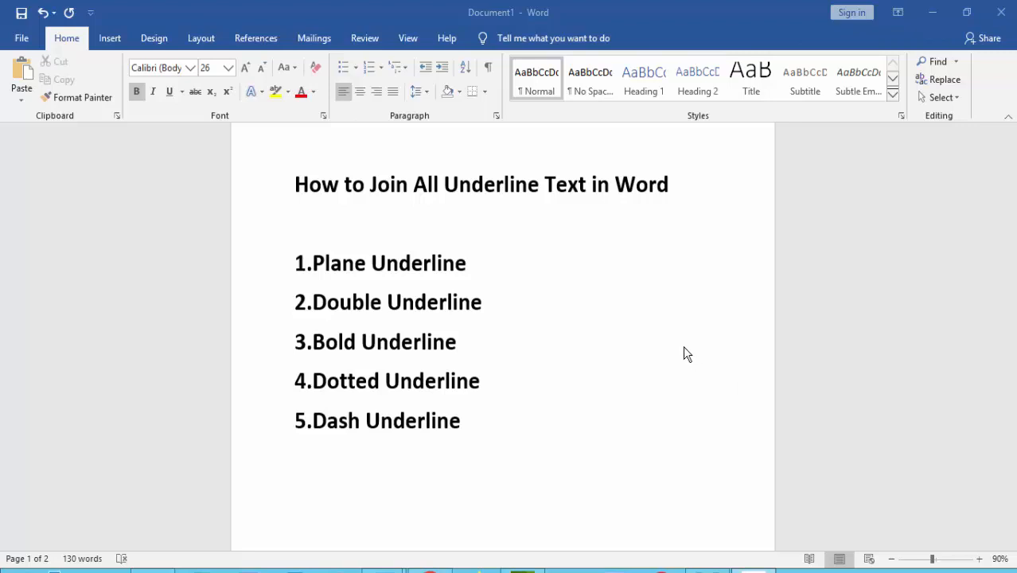
- Apply a plain single underline to the title line "How to Join All Underline Text in Word"
{"action": "left_click", "coordinate": [681, 188]}
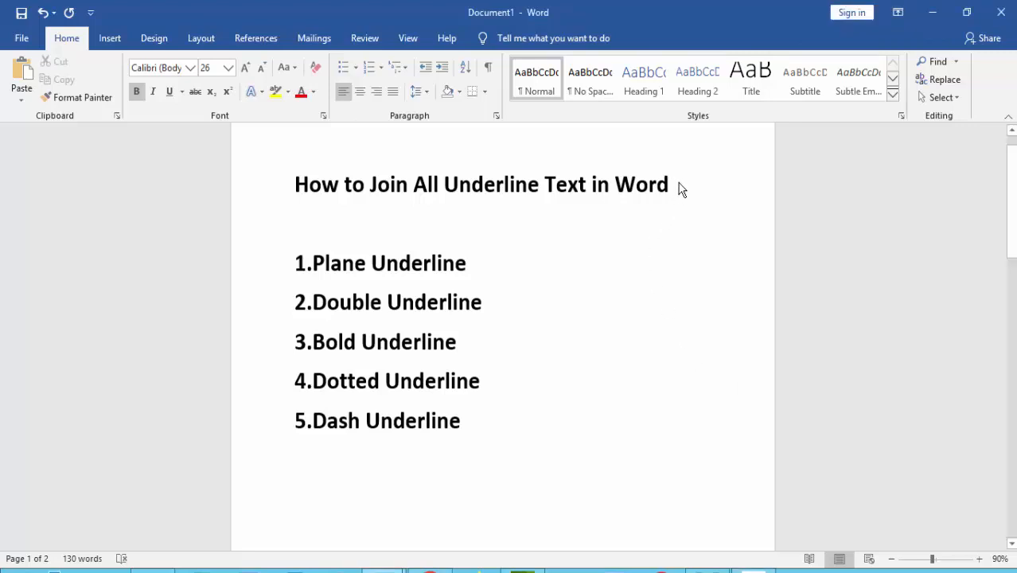
{"action": "left_click_drag", "start_coordinate": [649, 191], "coordinate": [305, 192]}
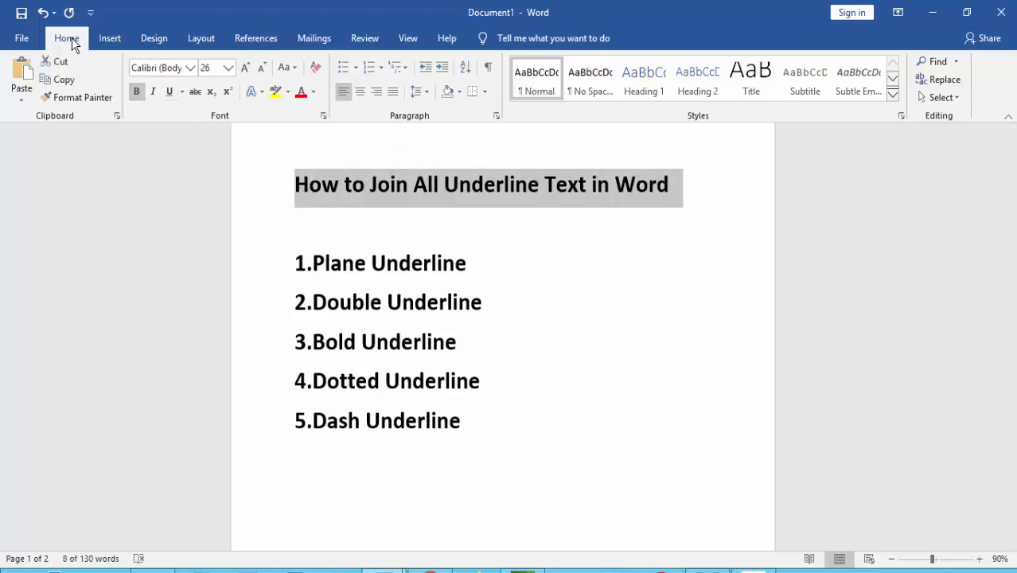
{"action": "left_click", "coordinate": [181, 93]}
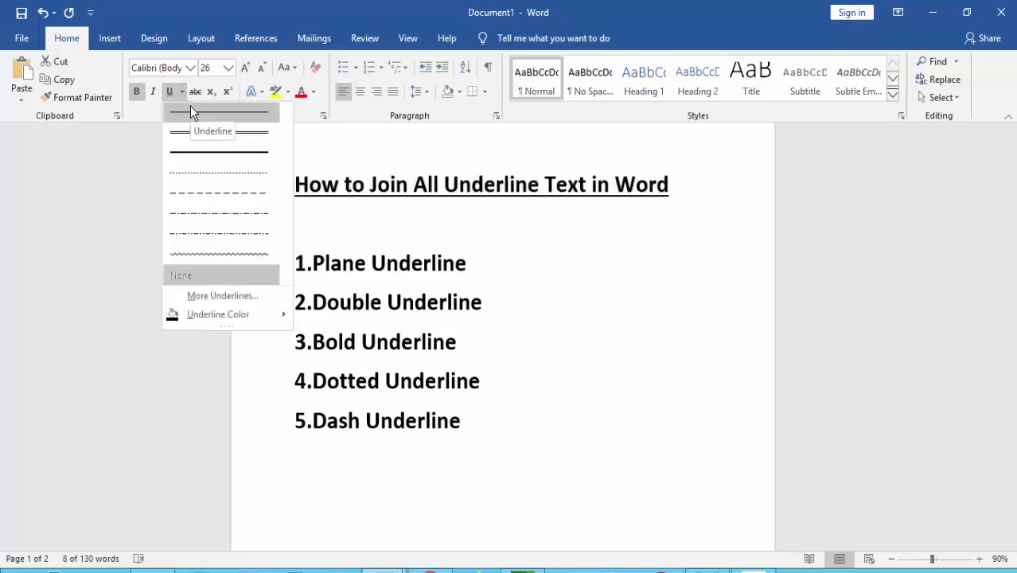
{"action": "left_click", "coordinate": [190, 106]}
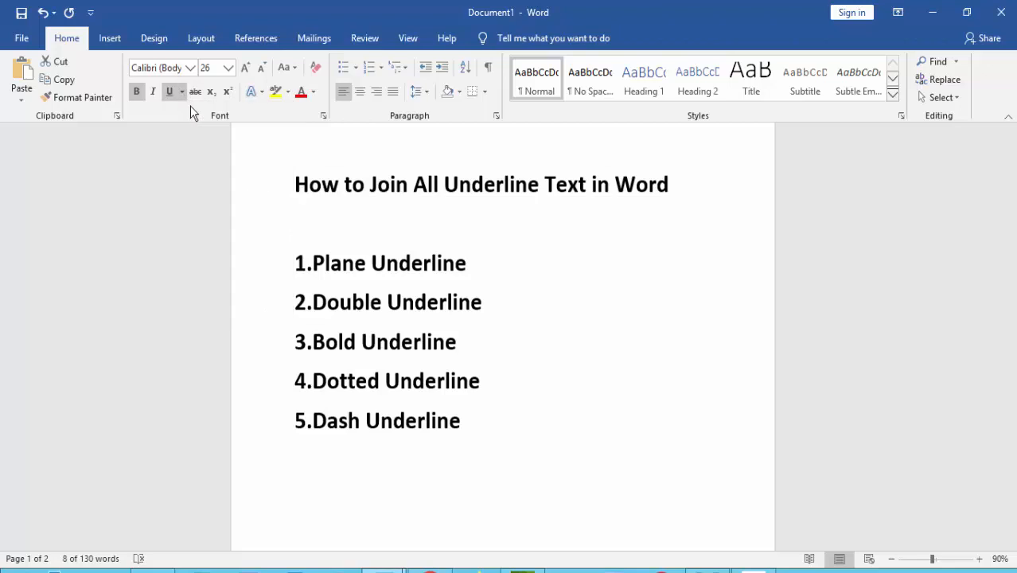
{"action": "left_click", "coordinate": [440, 187]}
- Apply a plain single underline to the list line "1.Plane Underline"
{"action": "left_click_drag", "start_coordinate": [467, 265], "coordinate": [296, 268]}
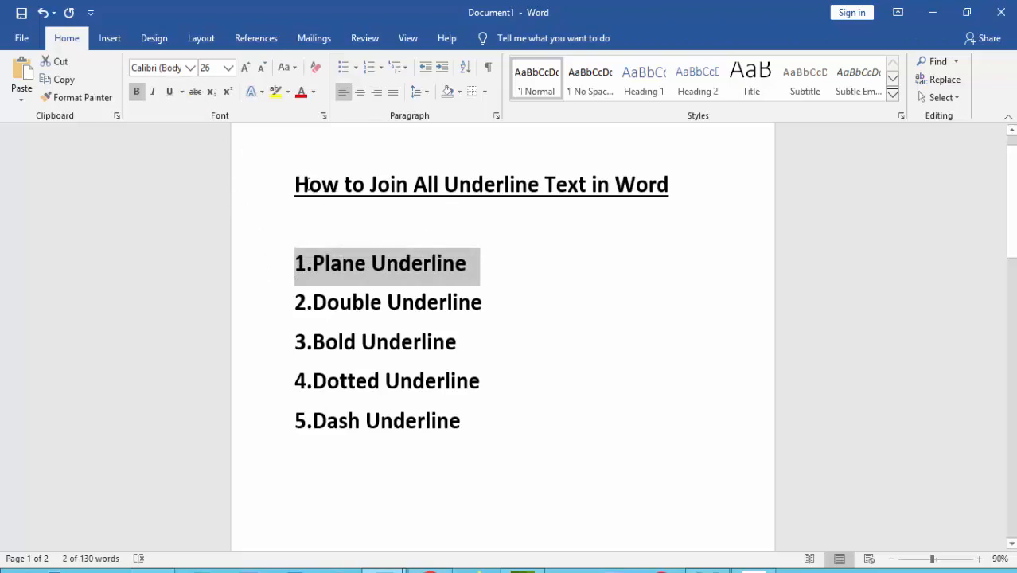
{"action": "left_click", "coordinate": [182, 92]}
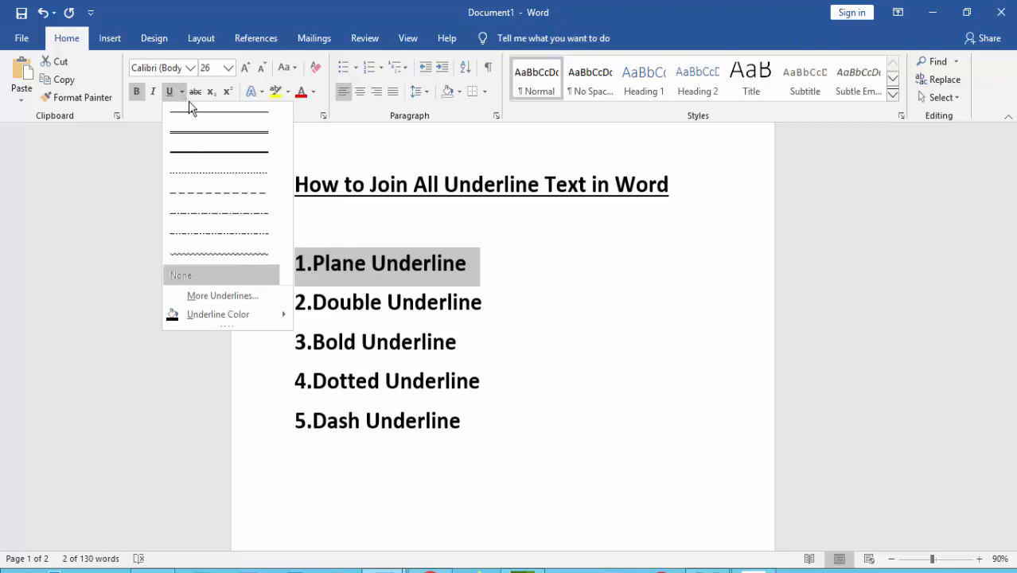
{"action": "left_click", "coordinate": [197, 113]}
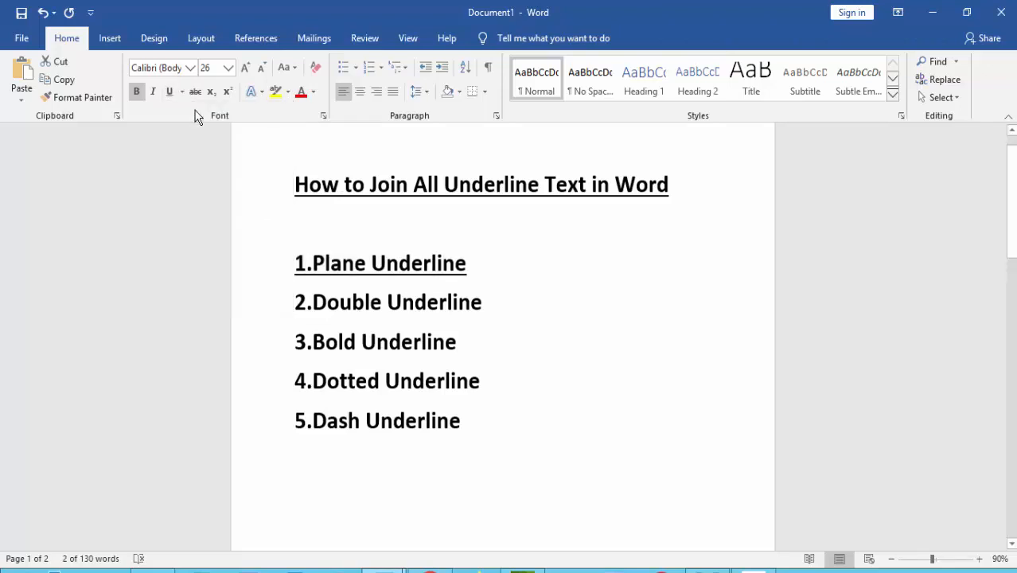
{"action": "left_click", "coordinate": [402, 231]}
- Apply a plain single underline to the three place-name lines at the end of the first page
{"action": "scroll", "coordinate": [547, 329], "scroll_direction": "down", "scroll_amount": 2}
{"action": "scroll", "coordinate": [548, 329], "scroll_direction": "down", "scroll_amount": 5}
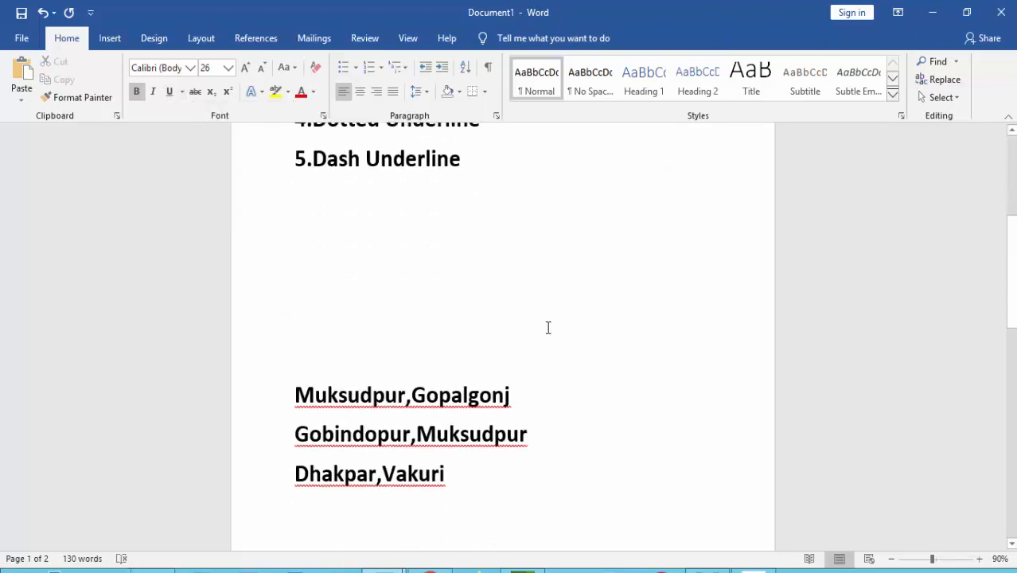
{"action": "left_click_drag", "start_coordinate": [294, 296], "coordinate": [440, 397]}
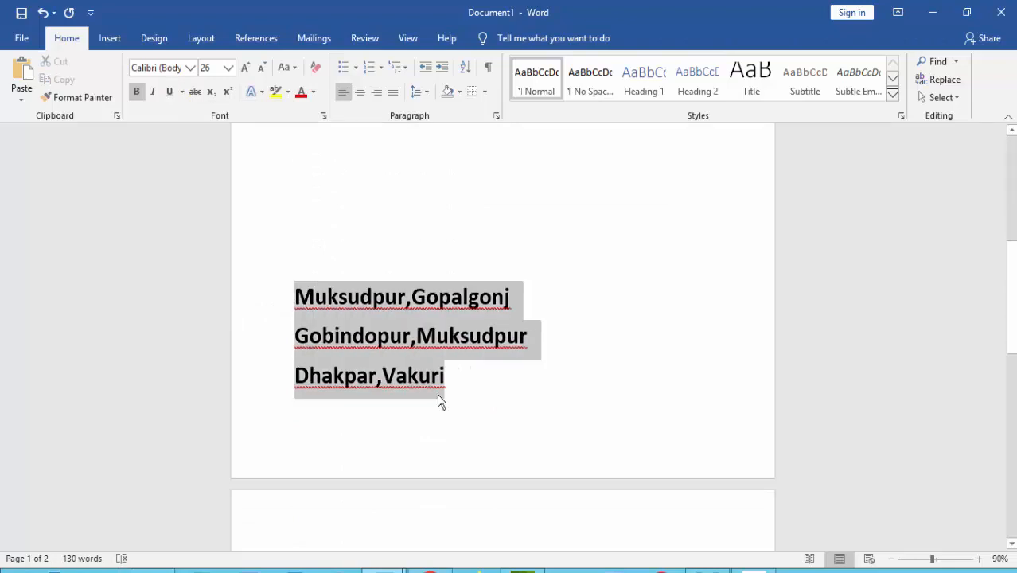
{"action": "left_click", "coordinate": [181, 93]}
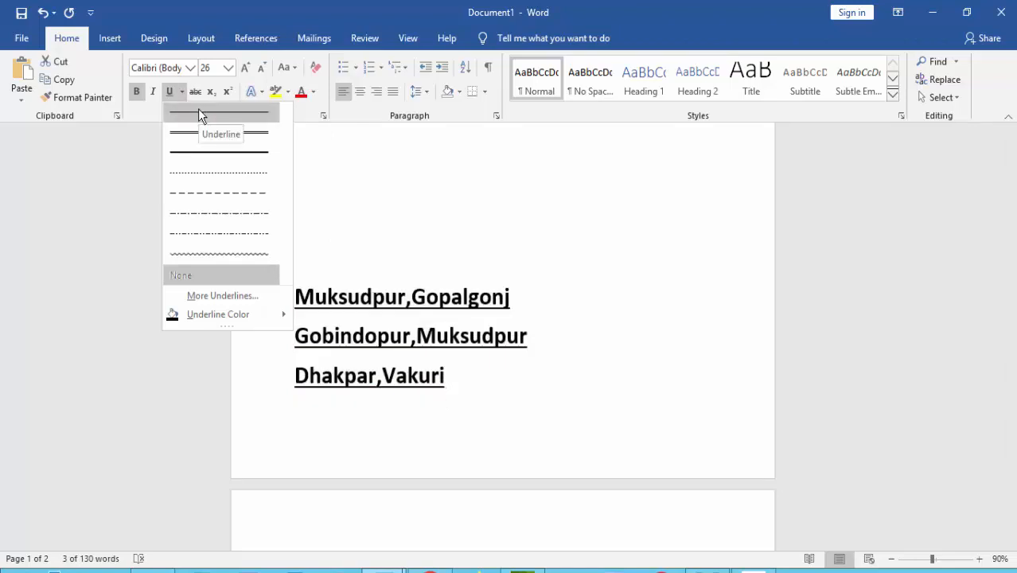
{"action": "left_click", "coordinate": [198, 111]}
{"action": "left_click", "coordinate": [515, 250]}
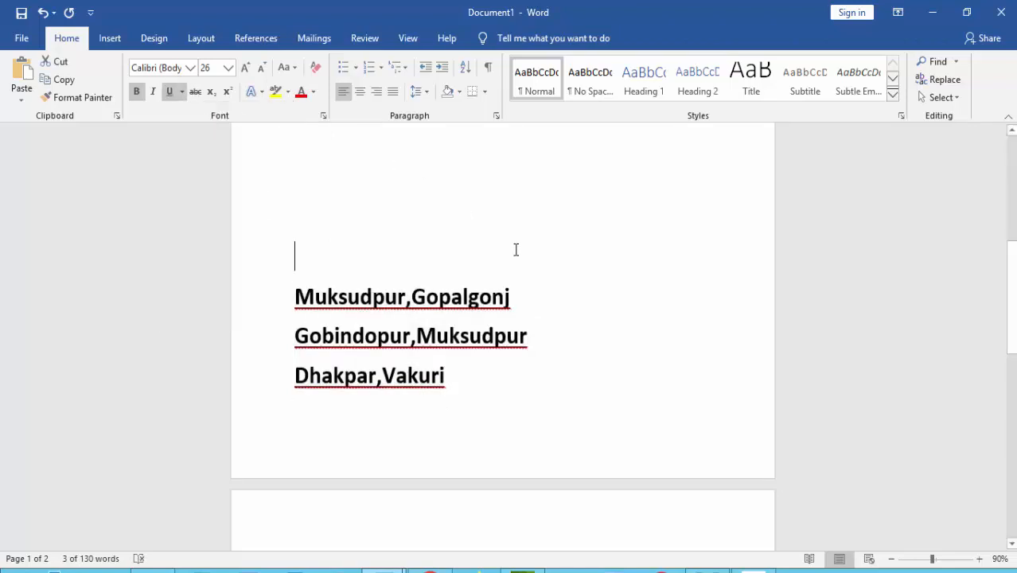
- Change the underline of the title line "How to Join All Underline Text in Word" to a double underline
{"action": "scroll", "coordinate": [516, 250], "scroll_direction": "down", "scroll_amount": 1}
{"action": "scroll", "coordinate": [517, 249], "scroll_direction": "down", "scroll_amount": 5}
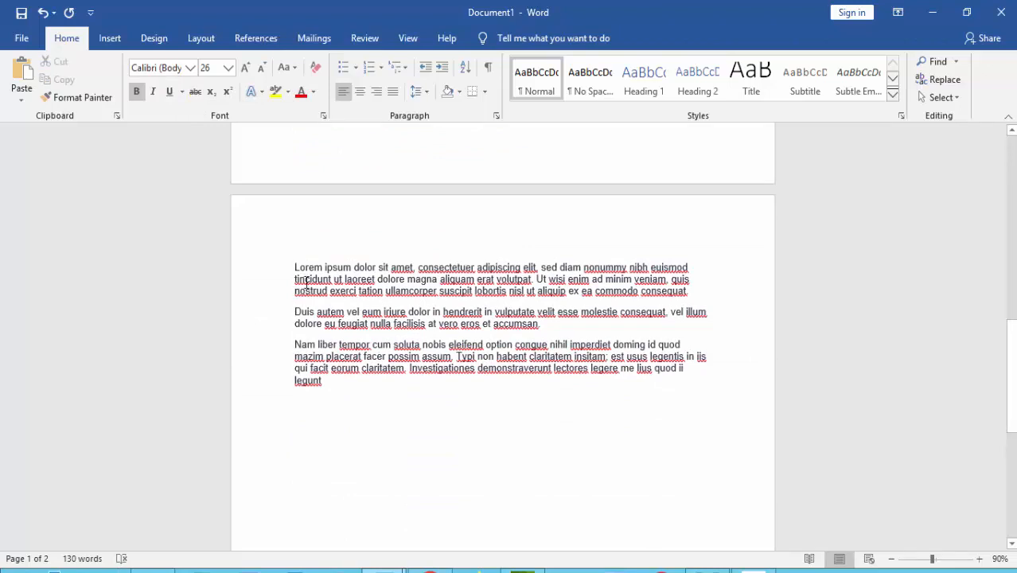
{"action": "scroll", "coordinate": [424, 273], "scroll_direction": "up", "scroll_amount": 8}
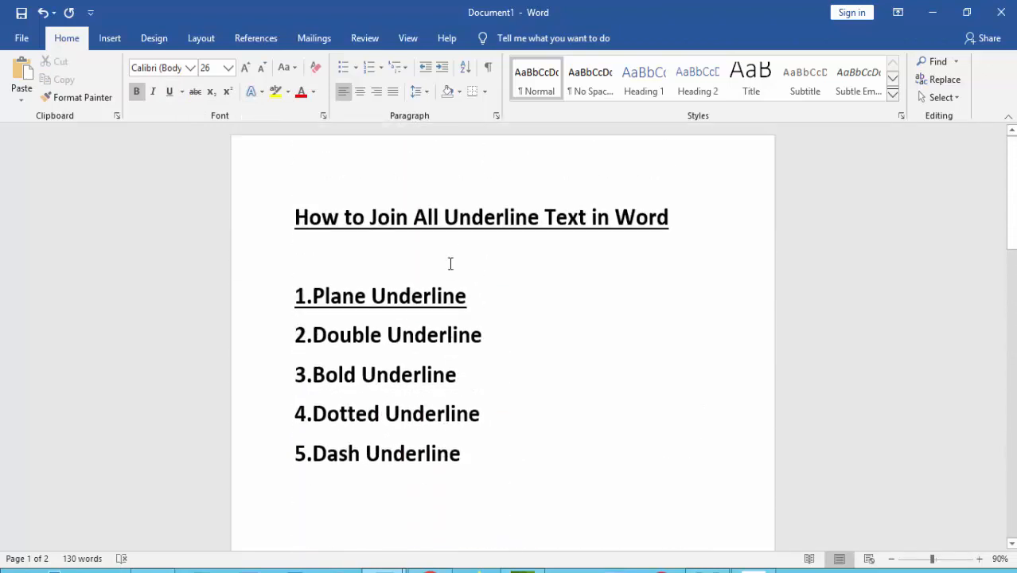
{"action": "scroll", "coordinate": [477, 266], "scroll_direction": "down", "scroll_amount": 2}
{"action": "scroll", "coordinate": [477, 270], "scroll_direction": "up", "scroll_amount": 1}
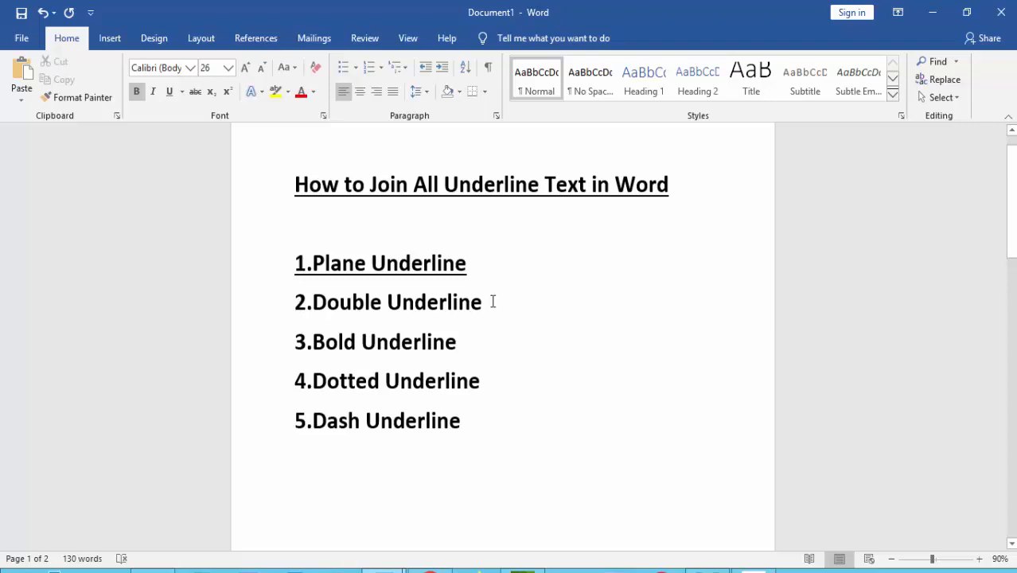
{"action": "left_click_drag", "start_coordinate": [678, 196], "coordinate": [292, 189]}
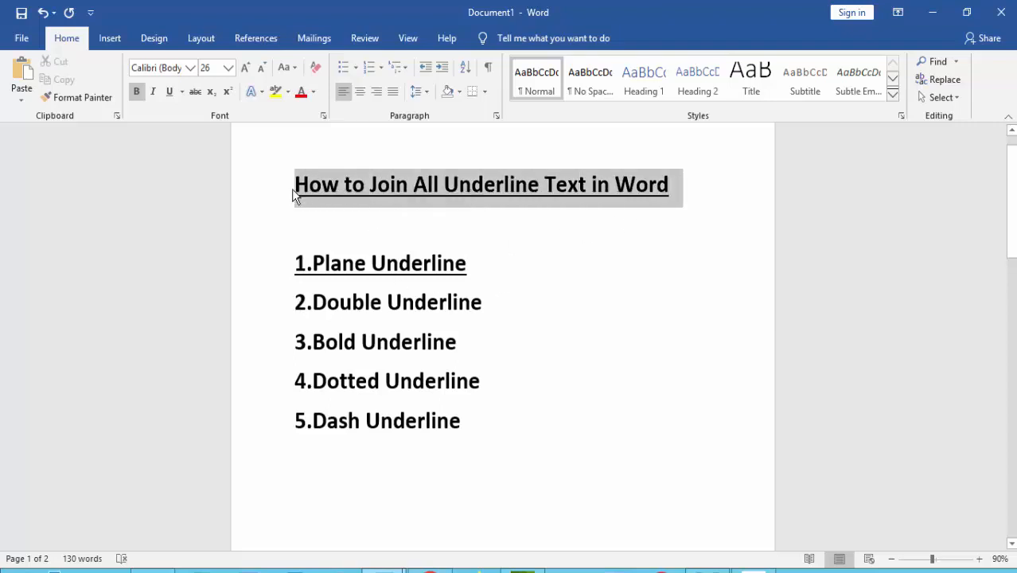
{"action": "left_click", "coordinate": [182, 92]}
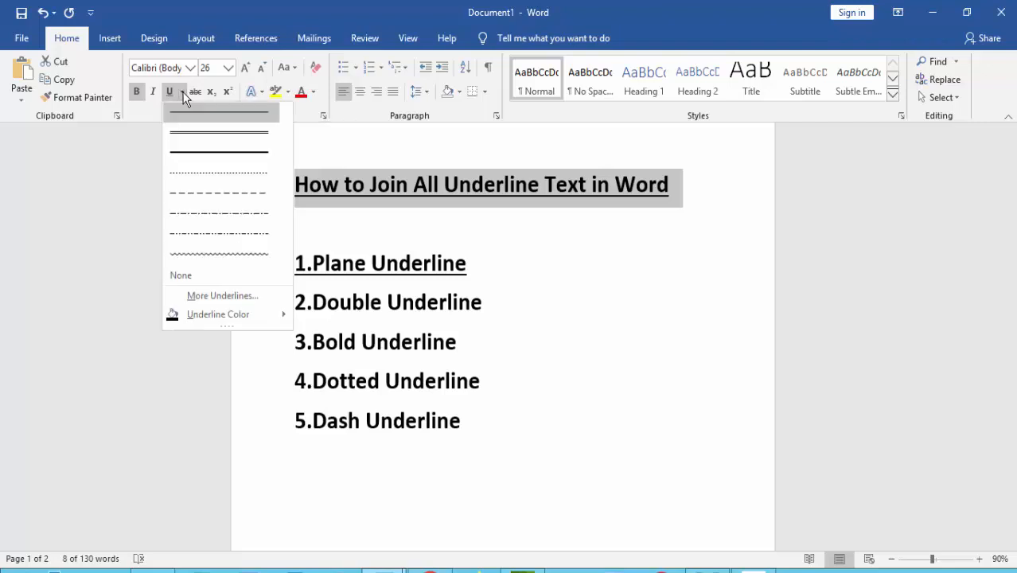
{"action": "left_click", "coordinate": [205, 141]}
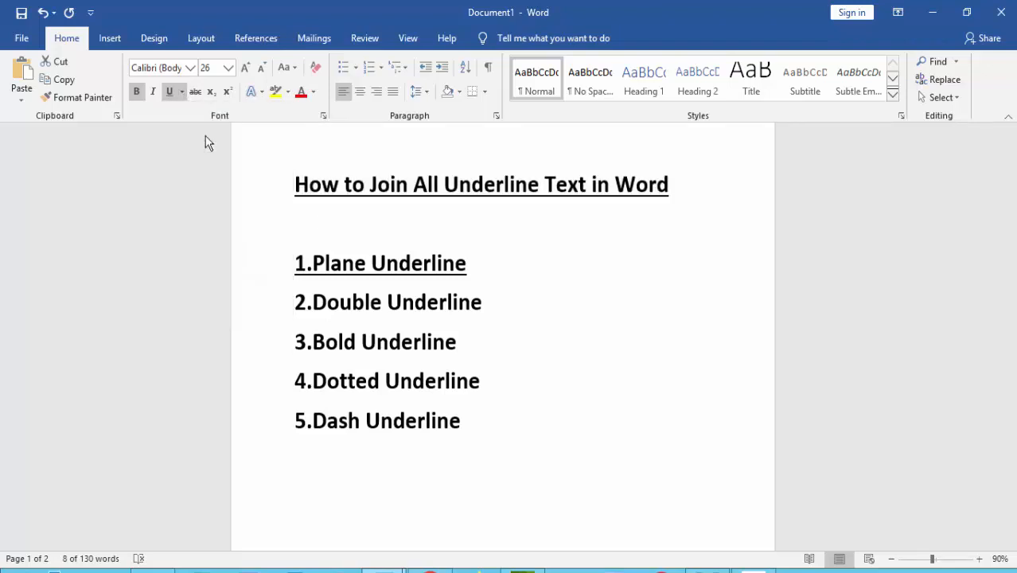
{"action": "left_click", "coordinate": [525, 275]}
- Apply a double underline to the list line "2.Double Underline"
{"action": "left_click_drag", "start_coordinate": [481, 309], "coordinate": [290, 291]}
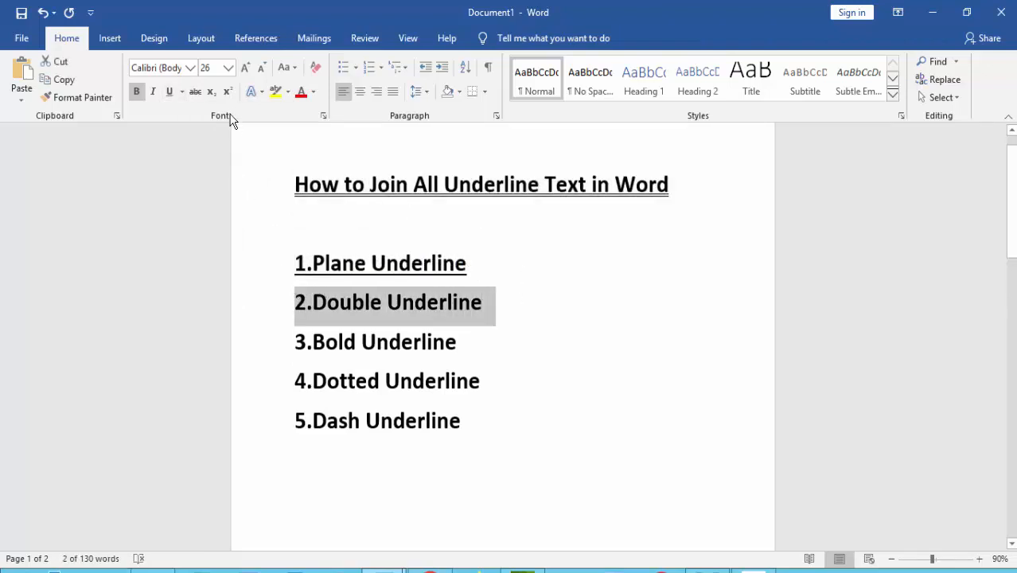
{"action": "left_click", "coordinate": [181, 92]}
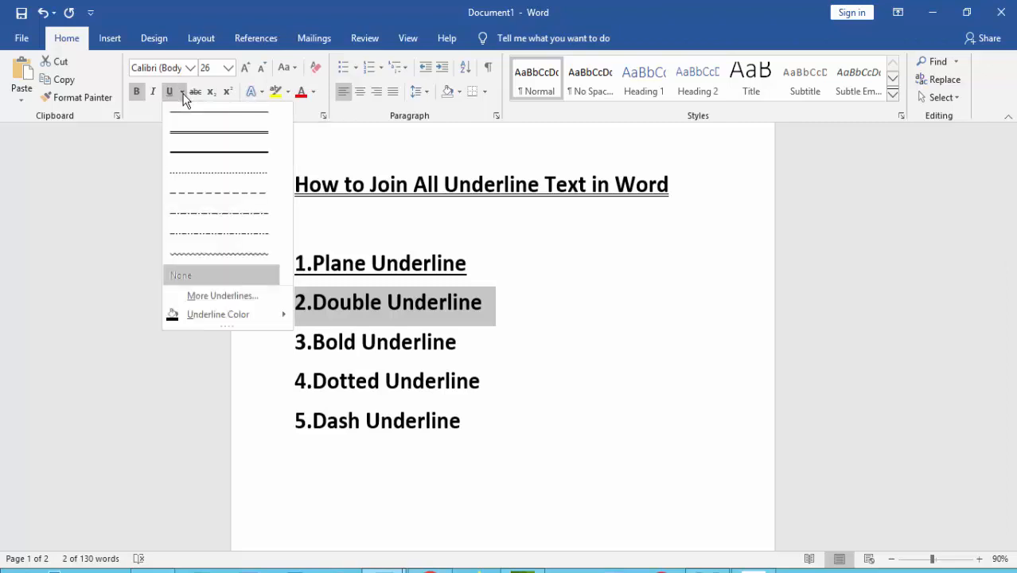
{"action": "left_click", "coordinate": [227, 134]}
{"action": "scroll", "coordinate": [438, 294], "scroll_direction": "down", "scroll_amount": 3}
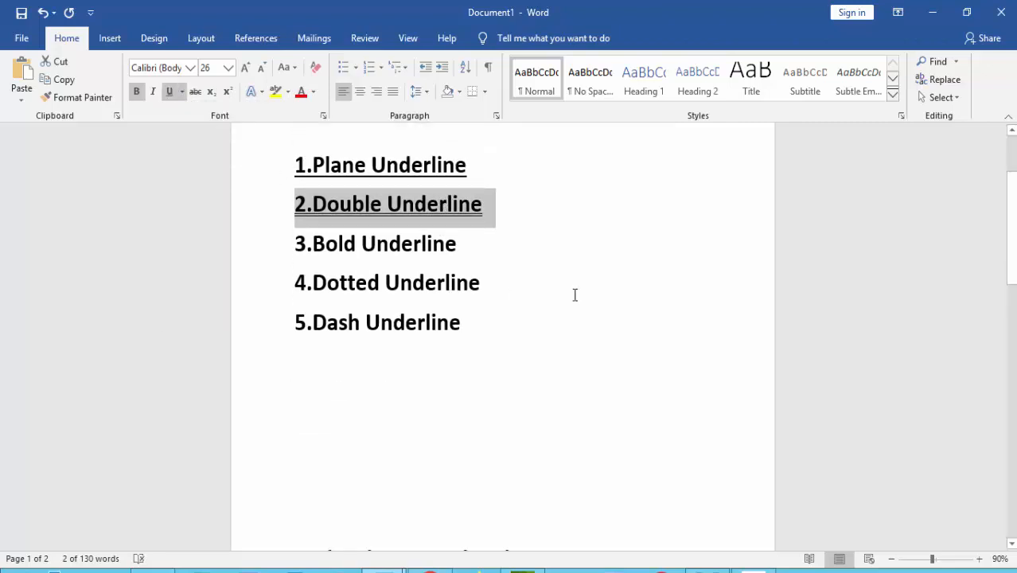
{"action": "left_click", "coordinate": [572, 233]}
- Change the underline of the three place-name lines at the end of the first page to a double underline
{"action": "scroll", "coordinate": [570, 249], "scroll_direction": "down", "scroll_amount": 9}
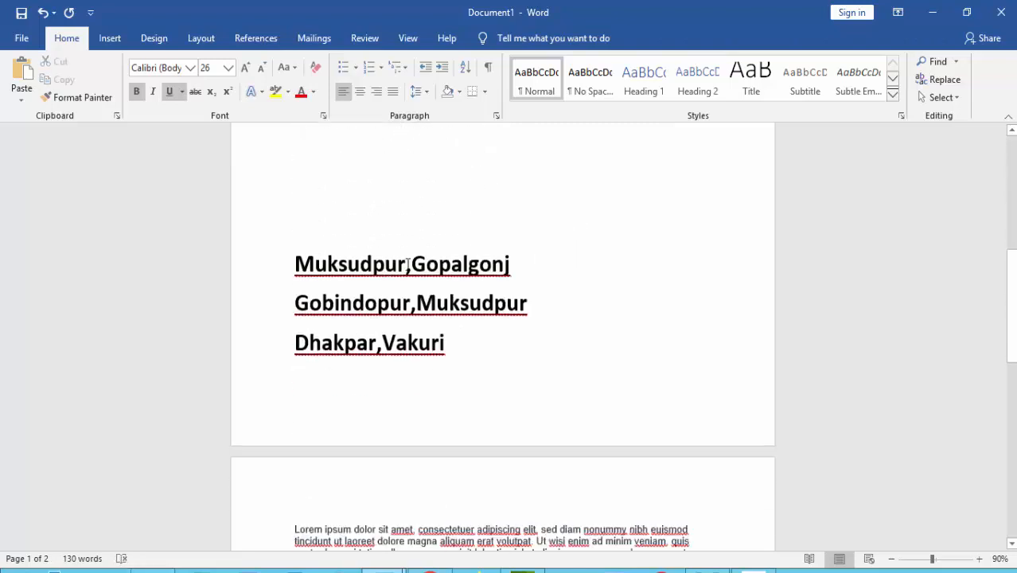
{"action": "left_click_drag", "start_coordinate": [292, 264], "coordinate": [420, 363]}
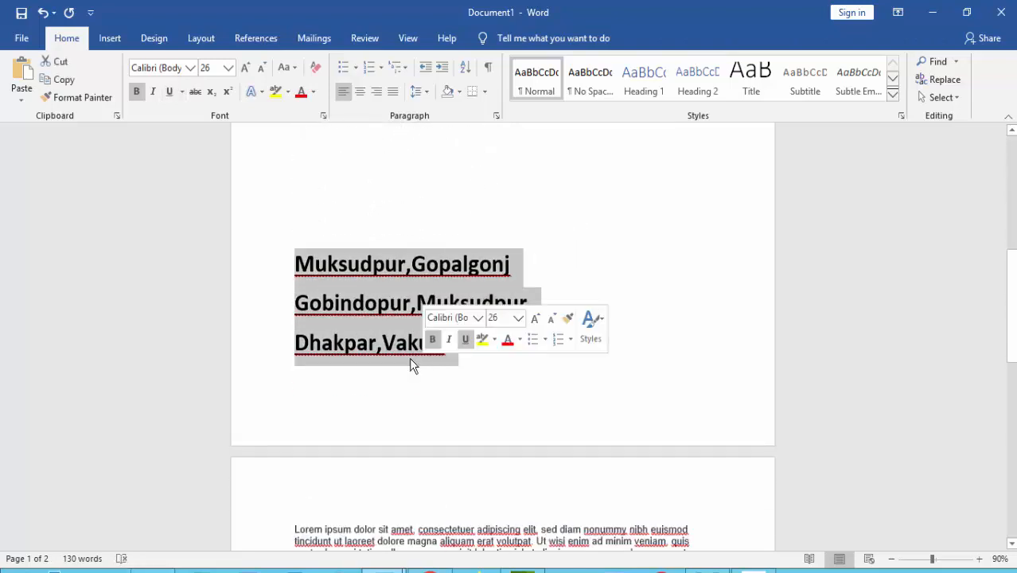
{"action": "left_click", "coordinate": [181, 92]}
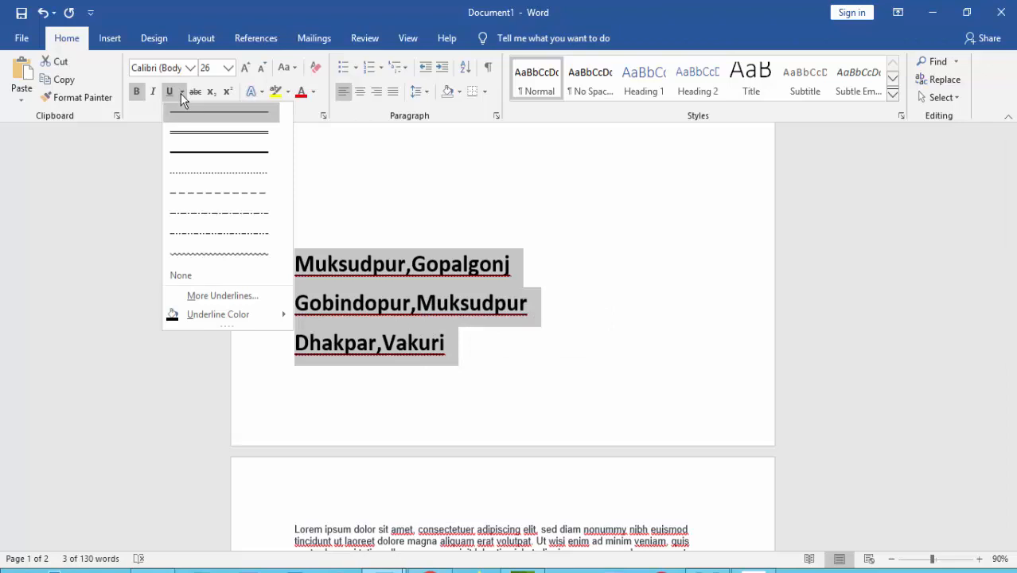
{"action": "left_click", "coordinate": [203, 131]}
{"action": "left_click", "coordinate": [341, 215]}
- Change the underline of the title line "How to Join All Underline Text in Word" to a thick underline
{"action": "scroll", "coordinate": [469, 267], "scroll_direction": "up", "scroll_amount": 12}
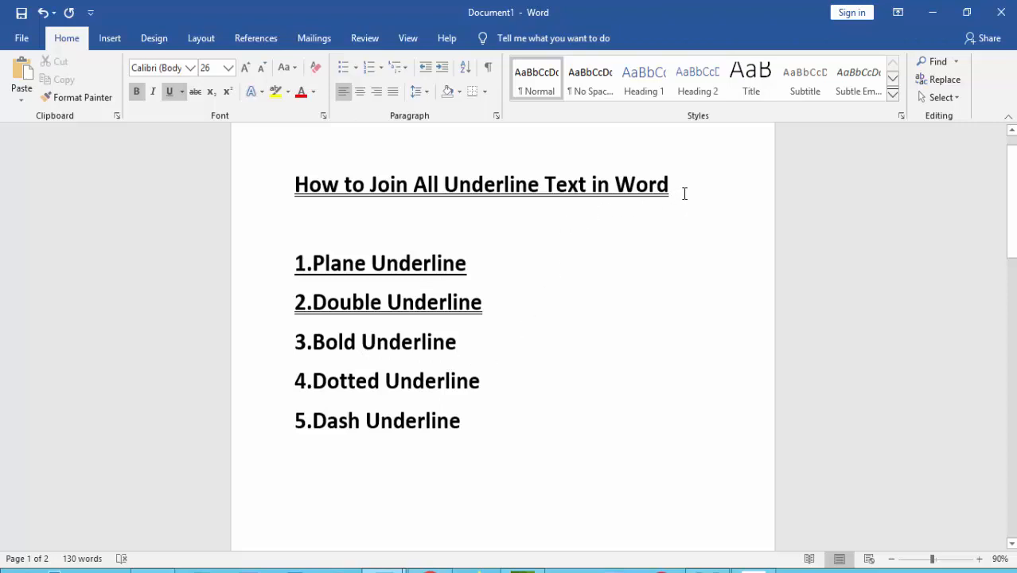
{"action": "left_click_drag", "start_coordinate": [674, 186], "coordinate": [318, 188]}
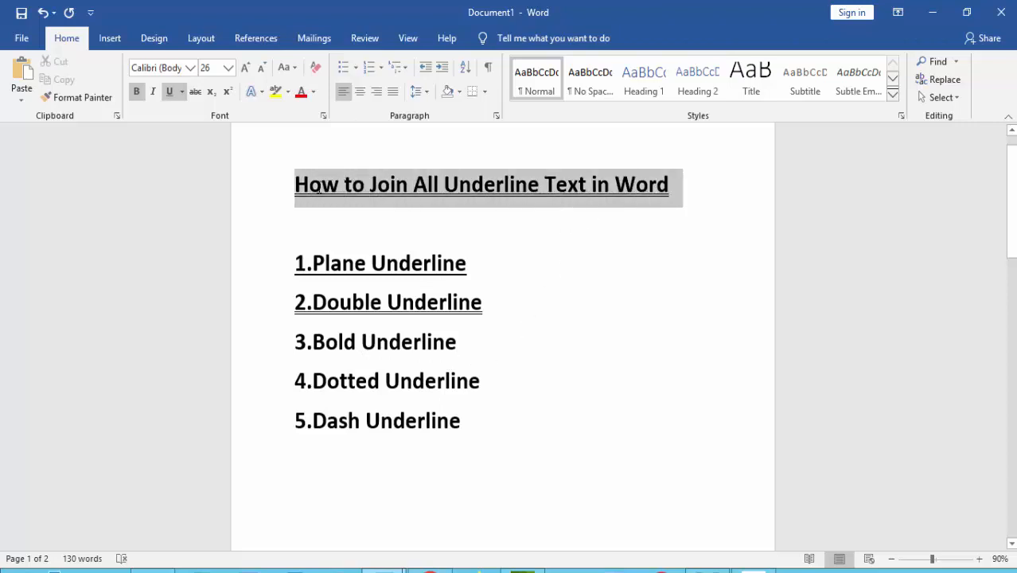
{"action": "left_click", "coordinate": [181, 95]}
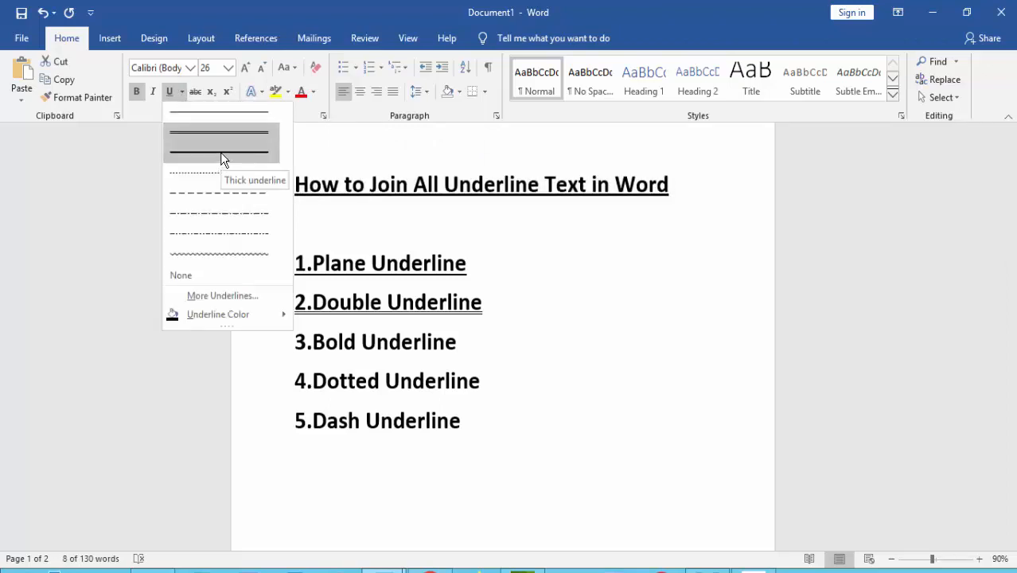
{"action": "left_click", "coordinate": [221, 152]}
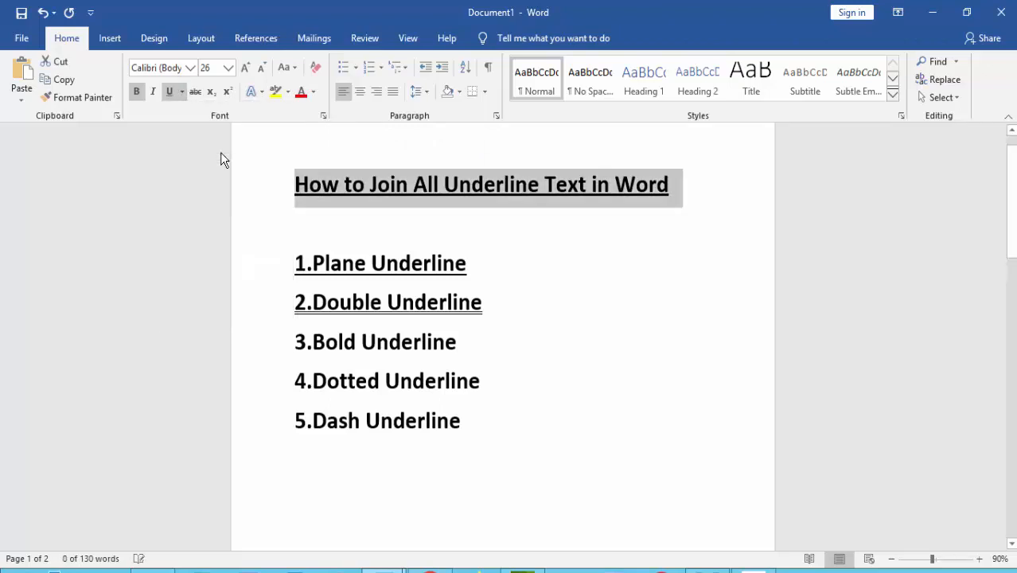
{"action": "left_click", "coordinate": [491, 166]}
- Apply a thick underline to the list line "3.Bold Underline"
{"action": "scroll", "coordinate": [608, 248], "scroll_direction": "down", "scroll_amount": 1}
{"action": "left_click_drag", "start_coordinate": [466, 282], "coordinate": [290, 265]}
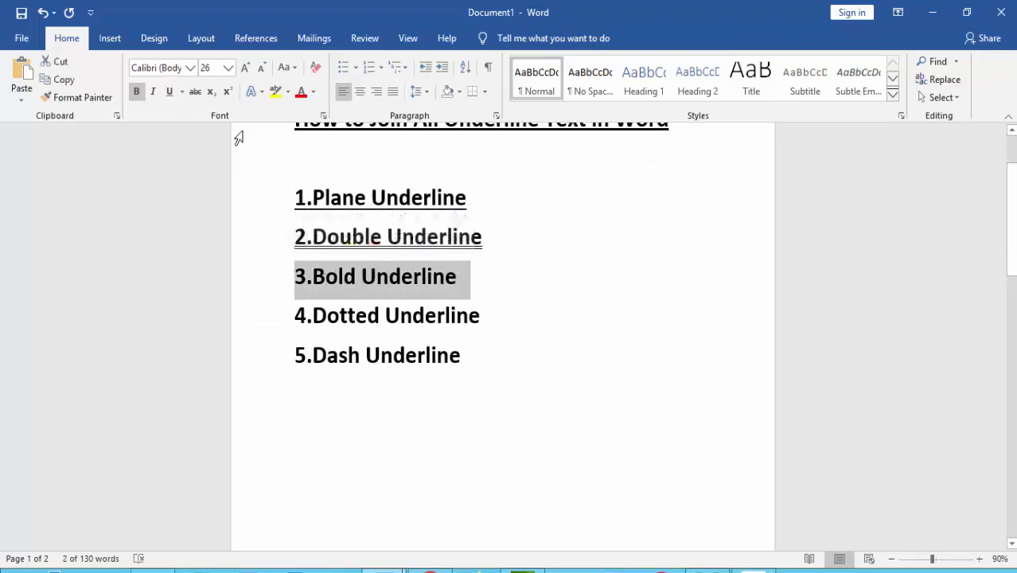
{"action": "left_click", "coordinate": [183, 92]}
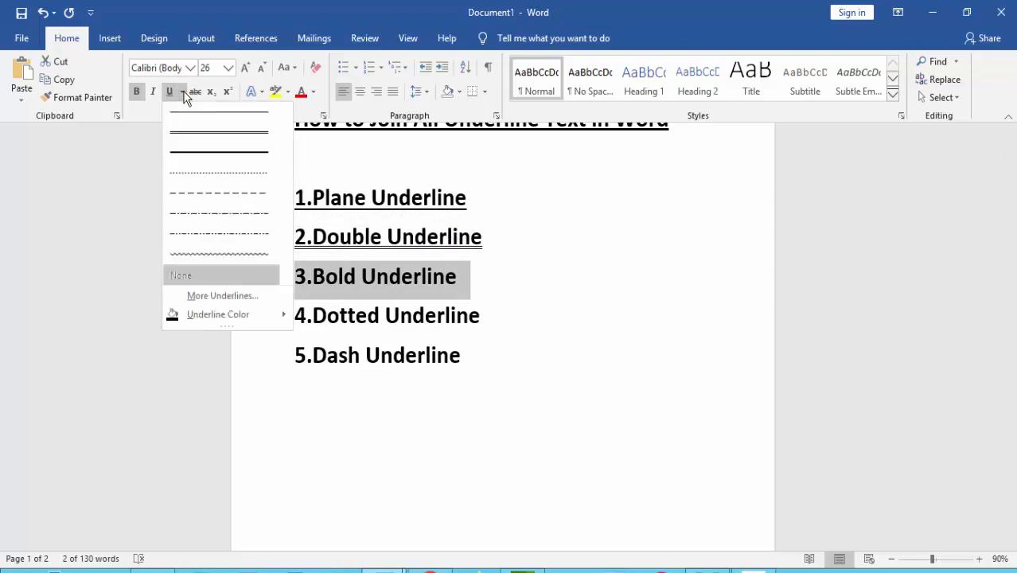
{"action": "left_click", "coordinate": [233, 156]}
{"action": "left_click", "coordinate": [652, 244]}
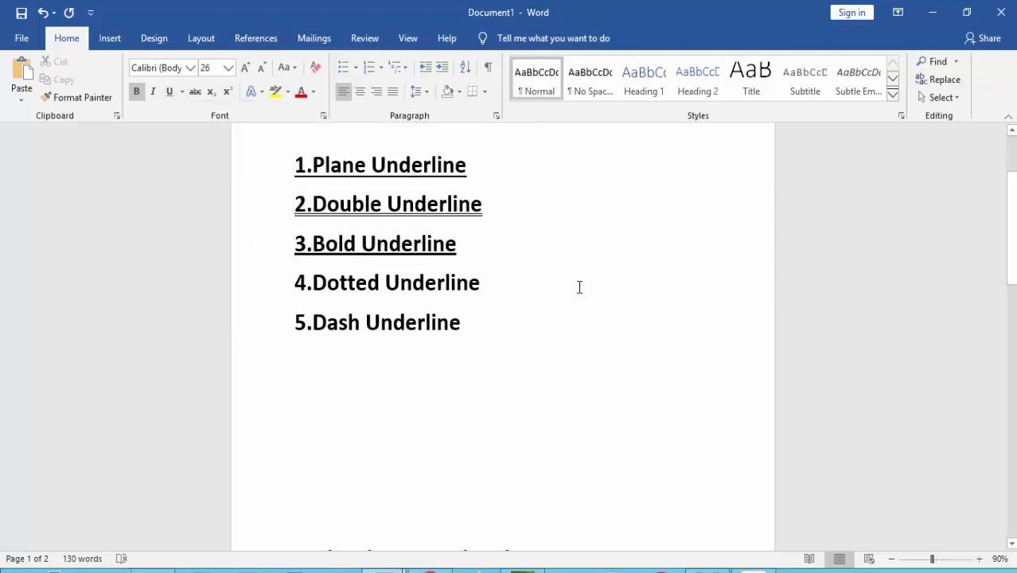
- Replace the double underline on the three place-name lines at the end of the first page with another underline style
{"action": "scroll", "coordinate": [565, 287], "scroll_direction": "down", "scroll_amount": 5}
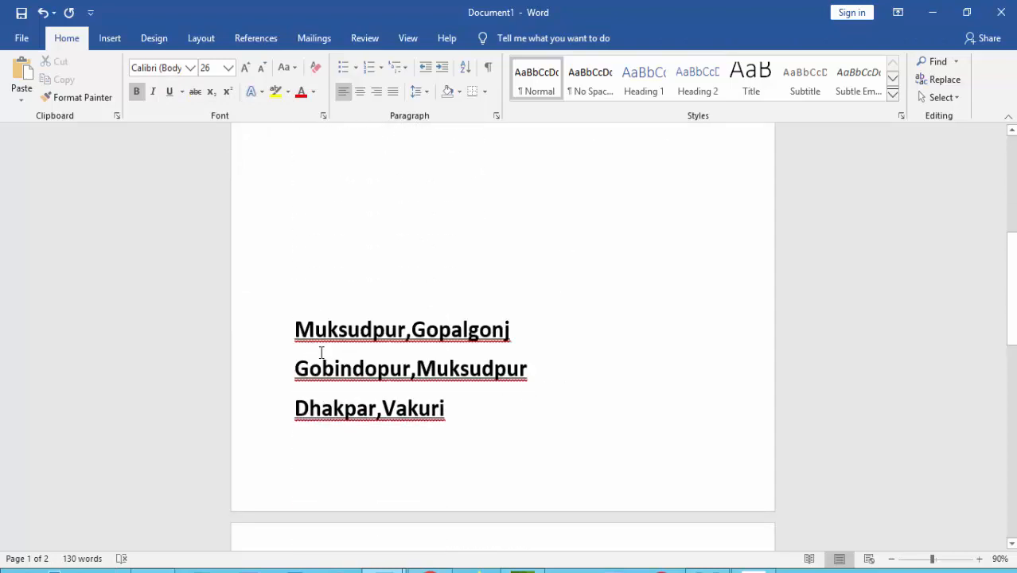
{"action": "left_click_drag", "start_coordinate": [287, 329], "coordinate": [420, 436]}
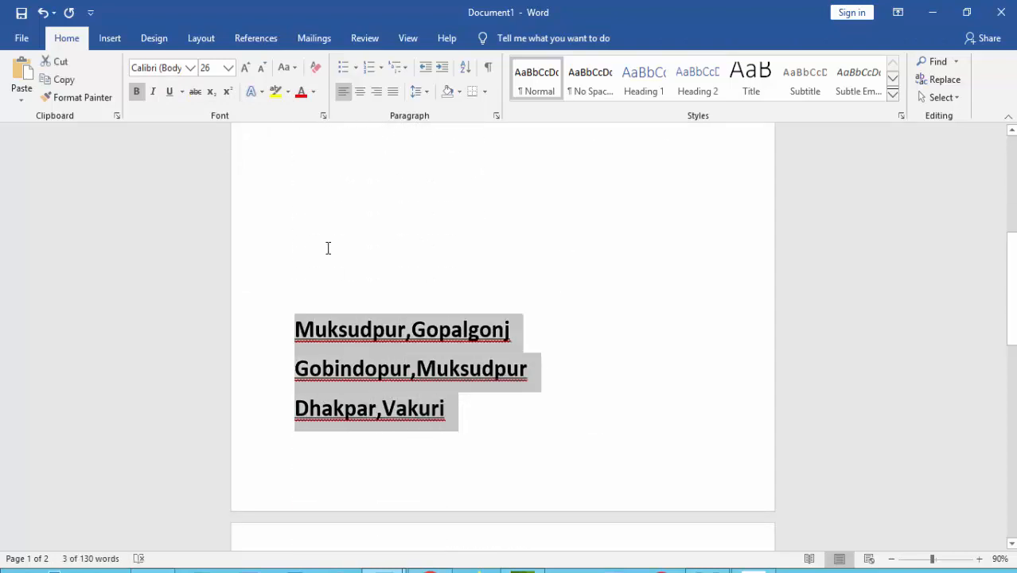
{"action": "left_click", "coordinate": [182, 91]}
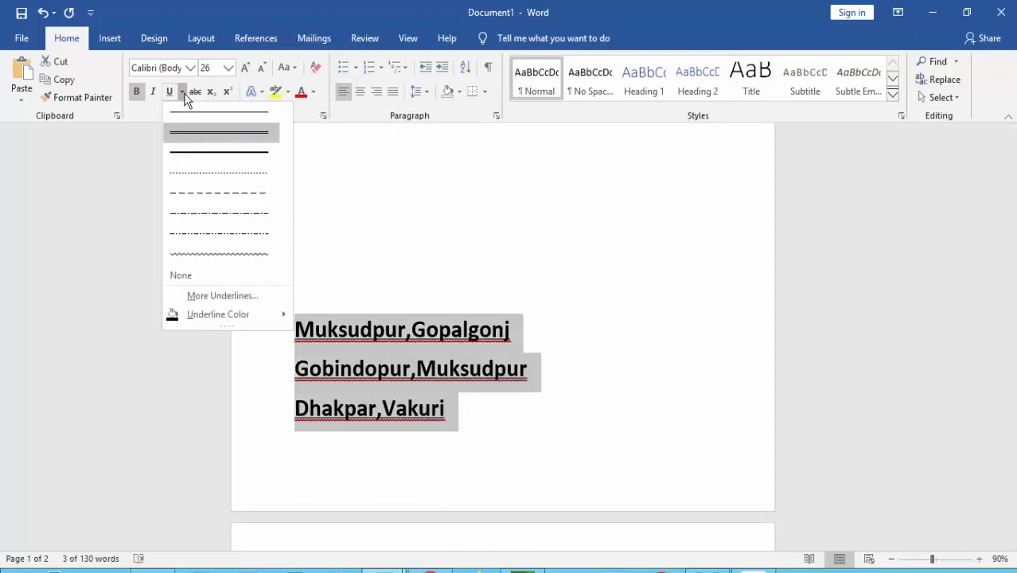
{"action": "left_click", "coordinate": [220, 167]}
{"action": "left_click", "coordinate": [430, 372]}
- Change the underline of the title line "How to Join All Underline Text in Word" to a dotted underline
{"action": "scroll", "coordinate": [472, 336], "scroll_direction": "up", "scroll_amount": 5}
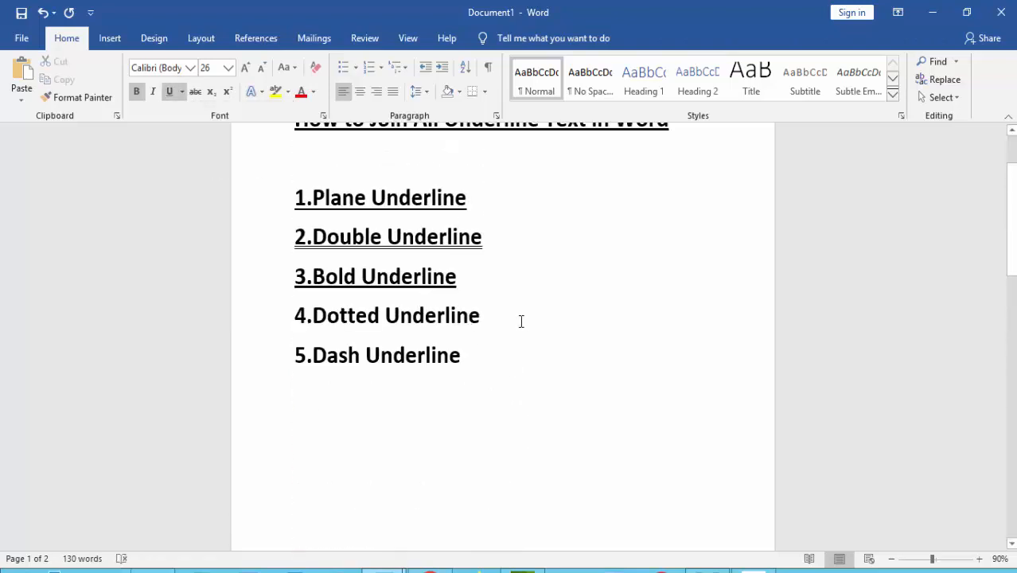
{"action": "left_click_drag", "start_coordinate": [482, 319], "coordinate": [311, 318]}
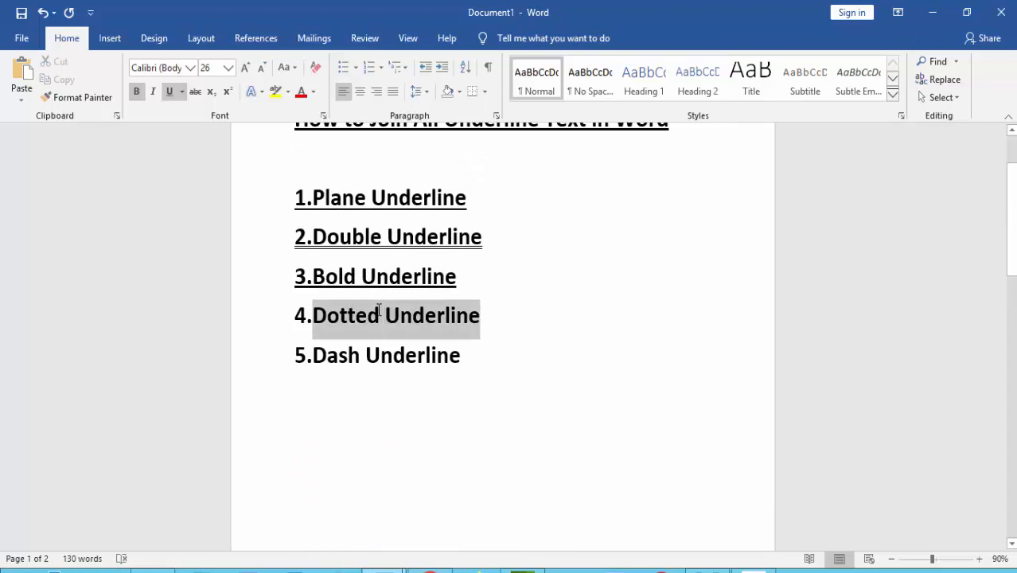
{"action": "left_click", "coordinate": [545, 318]}
{"action": "scroll", "coordinate": [575, 297], "scroll_direction": "up", "scroll_amount": 2}
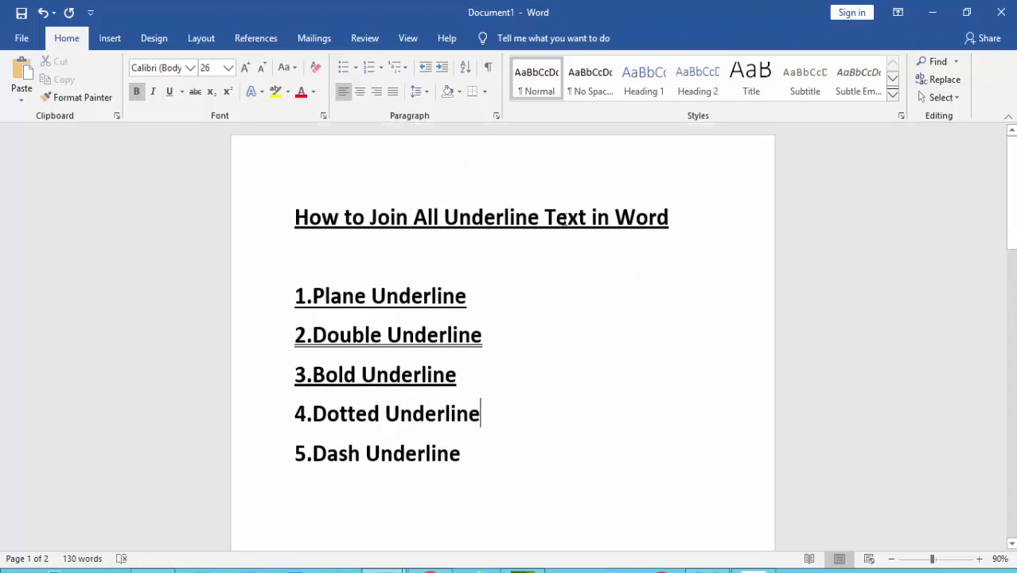
{"action": "left_click_drag", "start_coordinate": [678, 227], "coordinate": [315, 216]}
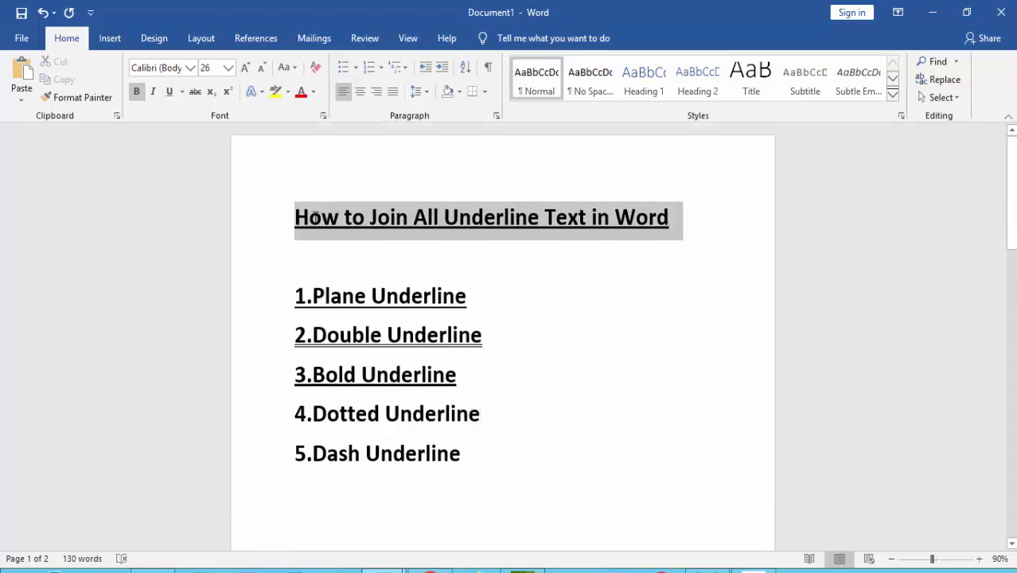
{"action": "left_click", "coordinate": [184, 92]}
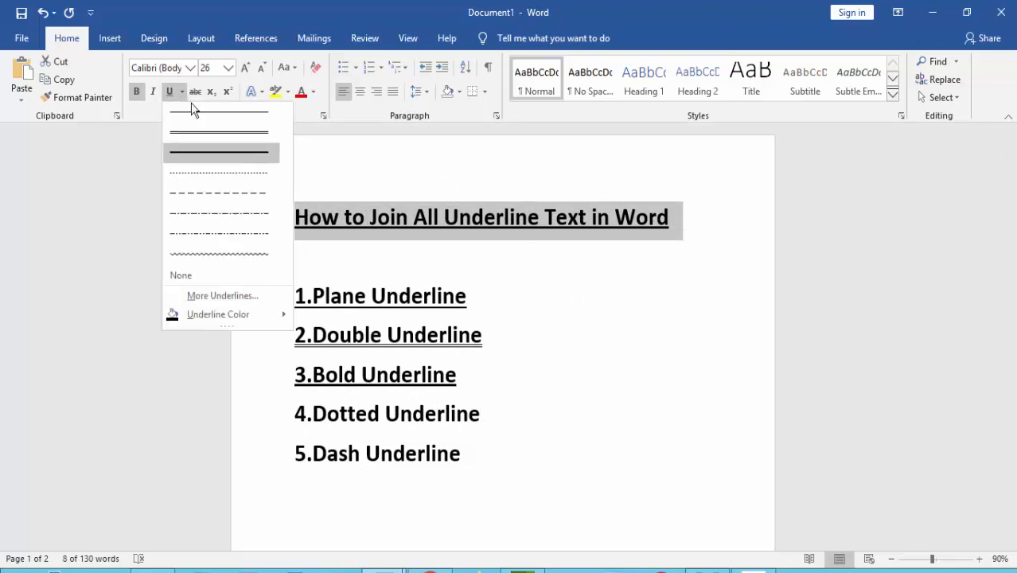
{"action": "left_click", "coordinate": [232, 175]}
{"action": "left_click", "coordinate": [575, 286]}
- Apply a dotted underline to the whole list line "4.Dotted Underline"
{"action": "scroll", "coordinate": [576, 287], "scroll_direction": "down", "scroll_amount": 2}
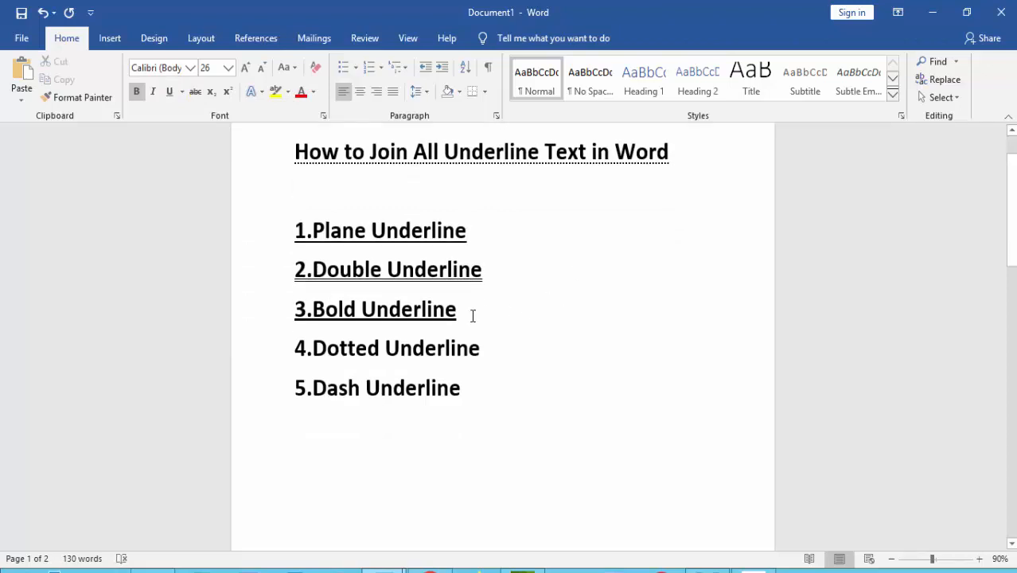
{"action": "left_click_drag", "start_coordinate": [483, 350], "coordinate": [282, 350]}
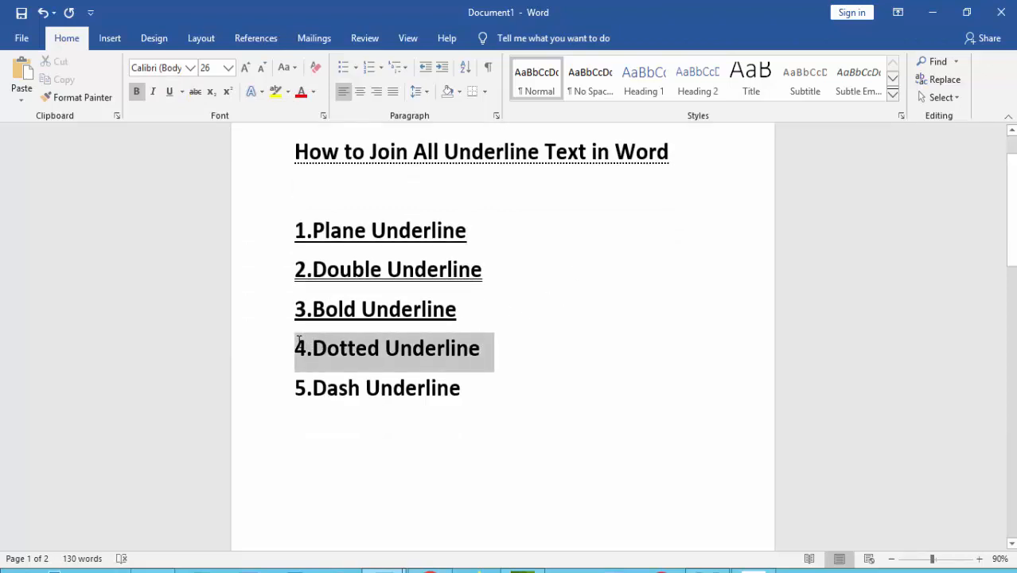
{"action": "left_click", "coordinate": [183, 92]}
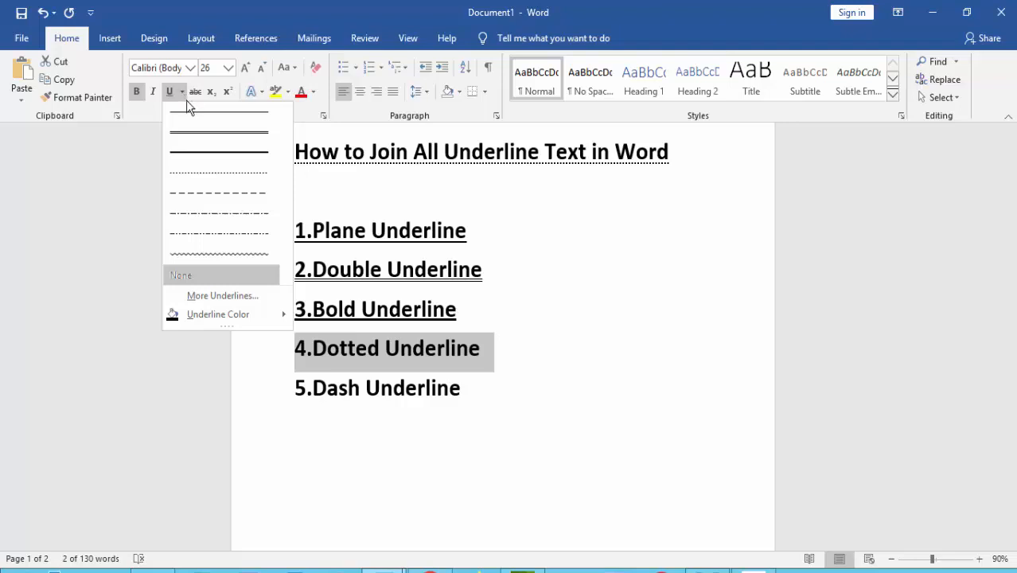
{"action": "left_click", "coordinate": [220, 173]}
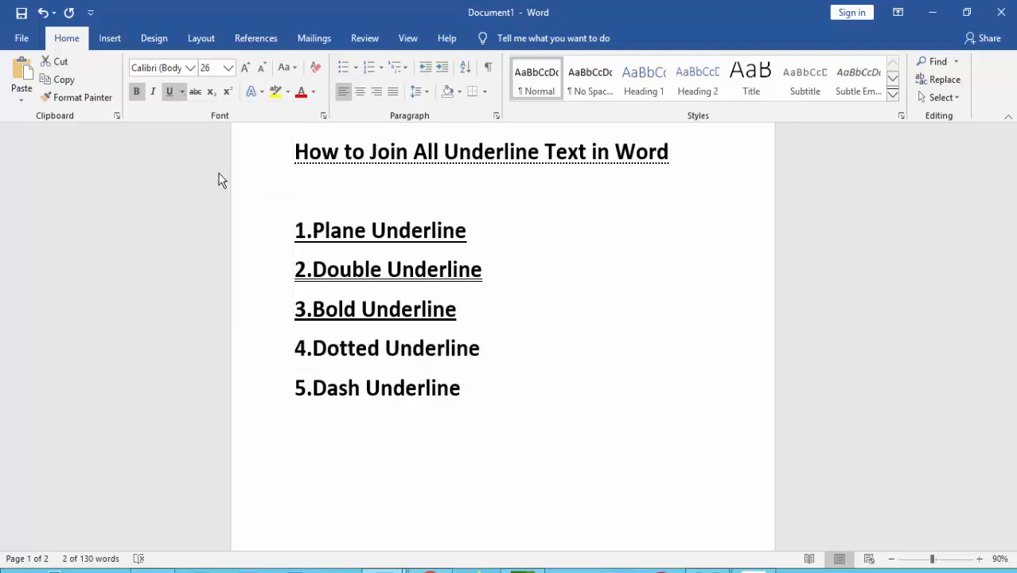
{"action": "left_click", "coordinate": [513, 266]}
- Change the underline of the three place-name lines at the end of the first page to a dotted underline
{"action": "scroll", "coordinate": [514, 283], "scroll_direction": "down", "scroll_amount": 3}
{"action": "scroll", "coordinate": [513, 283], "scroll_direction": "down", "scroll_amount": 3}
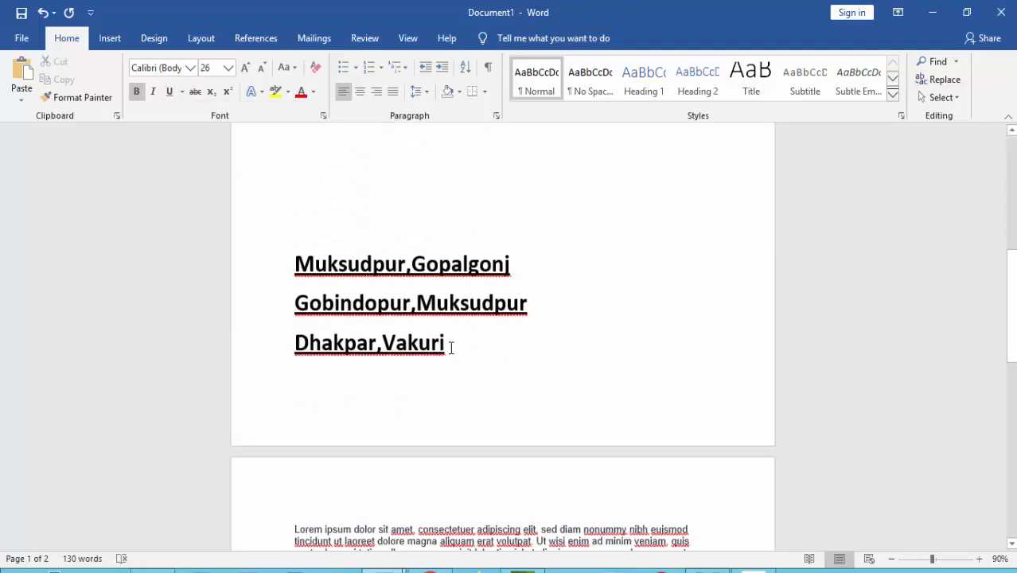
{"action": "left_click_drag", "start_coordinate": [446, 344], "coordinate": [277, 247]}
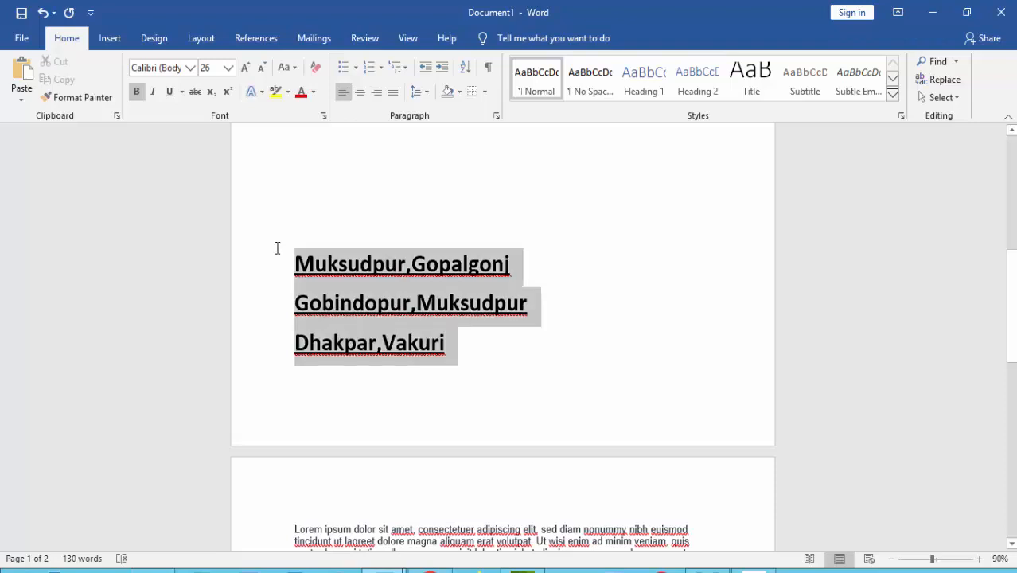
{"action": "left_click", "coordinate": [184, 92]}
{"action": "left_click", "coordinate": [207, 176]}
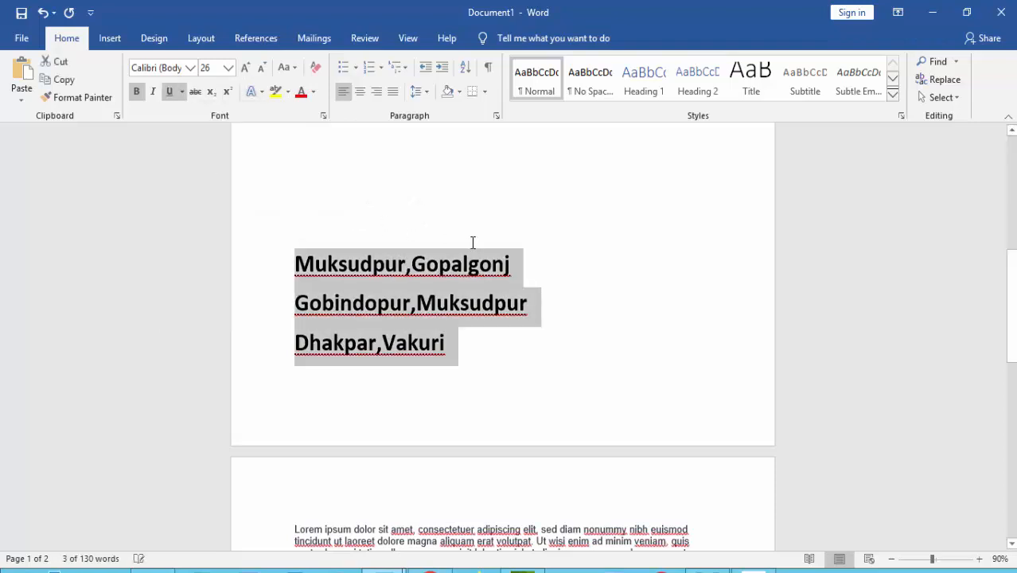
{"action": "left_click", "coordinate": [474, 241]}
- Change the underline of the title line "How to Join All Underline Text in Word" to a dashed underline
{"action": "scroll", "coordinate": [533, 274], "scroll_direction": "up", "scroll_amount": 1}
{"action": "scroll", "coordinate": [533, 274], "scroll_direction": "up", "scroll_amount": 5}
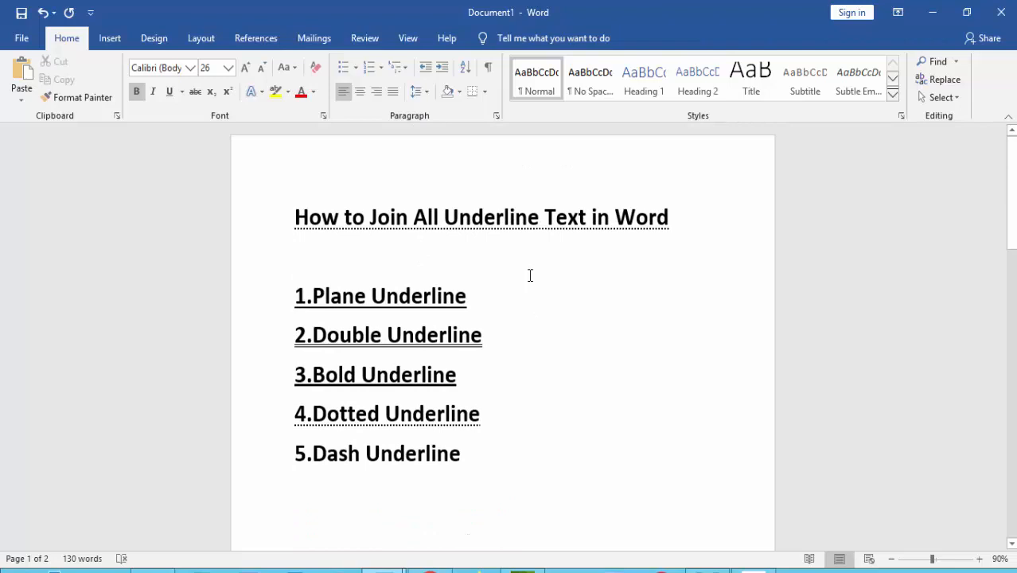
{"action": "left_click", "coordinate": [464, 462]}
{"action": "left_click_drag", "start_coordinate": [684, 218], "coordinate": [294, 181]}
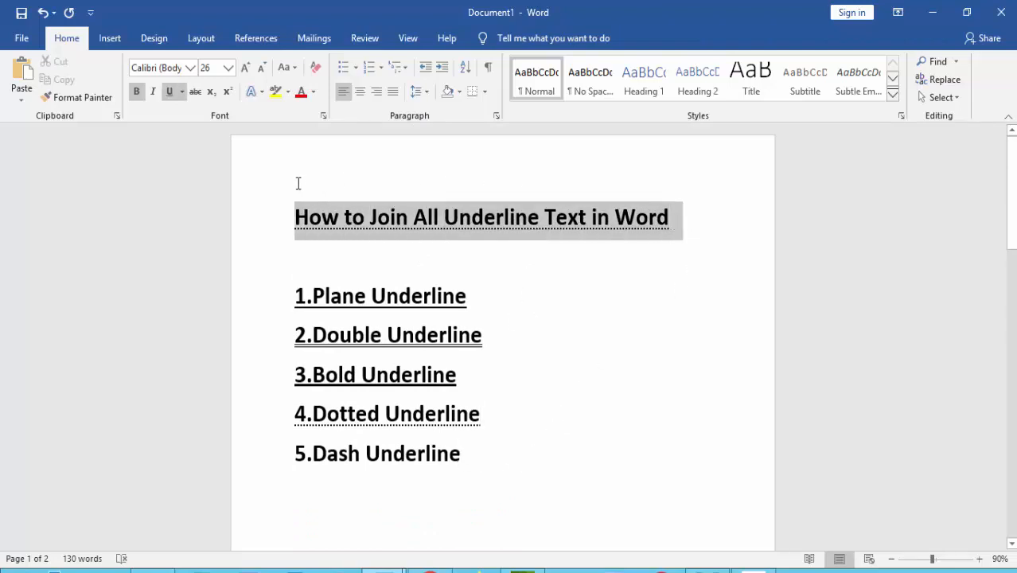
{"action": "left_click", "coordinate": [183, 94]}
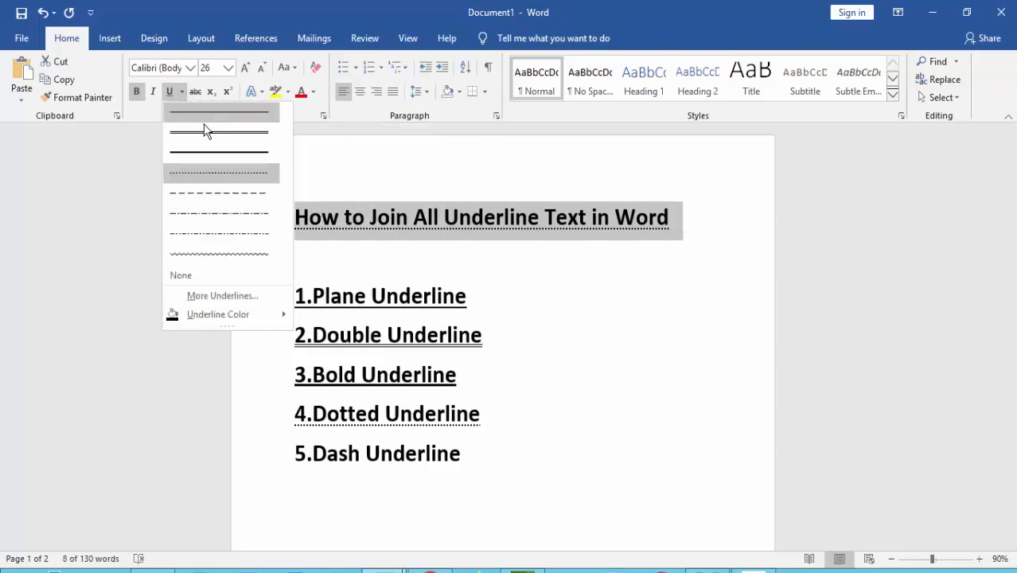
{"action": "left_click", "coordinate": [228, 198]}
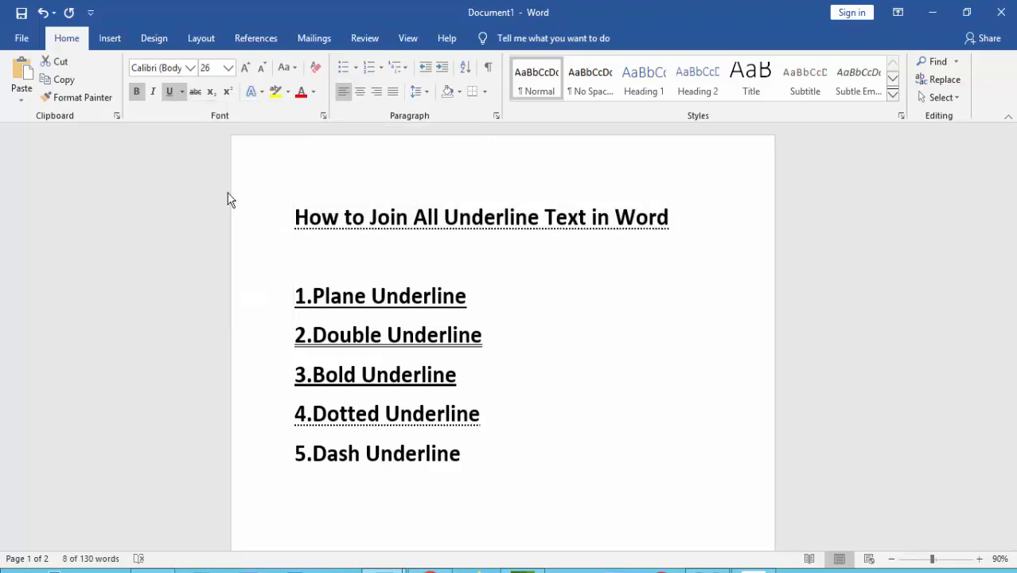
{"action": "left_click", "coordinate": [585, 267]}
- Apply a dashed underline to the list lines "4.Dotted Underline" and "5.Dash Underline" together
{"action": "scroll", "coordinate": [592, 313], "scroll_direction": "down", "scroll_amount": 1}
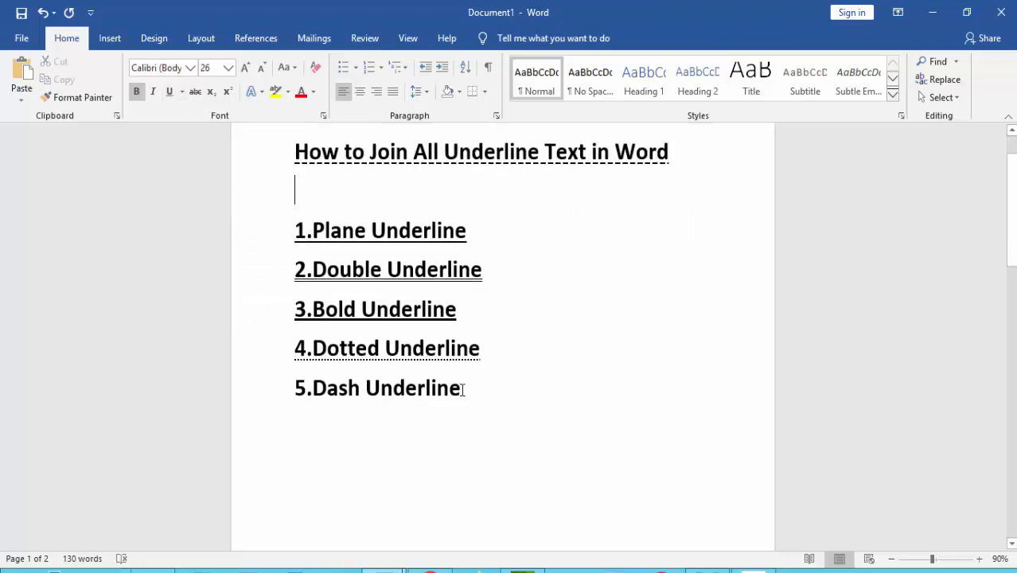
{"action": "left_click_drag", "start_coordinate": [462, 389], "coordinate": [278, 358]}
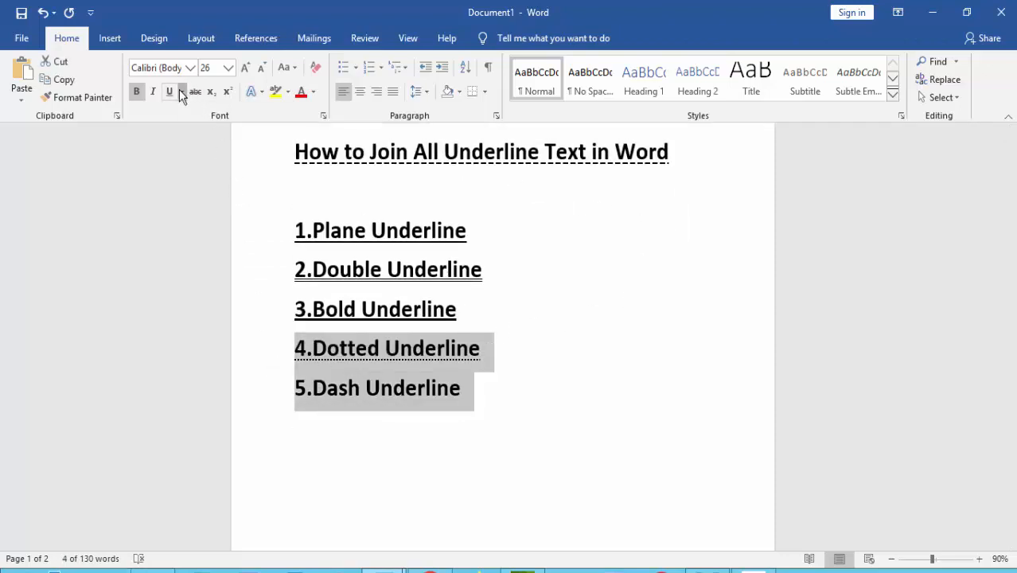
{"action": "left_click", "coordinate": [182, 91]}
{"action": "left_click", "coordinate": [238, 194]}
{"action": "left_click", "coordinate": [541, 290]}
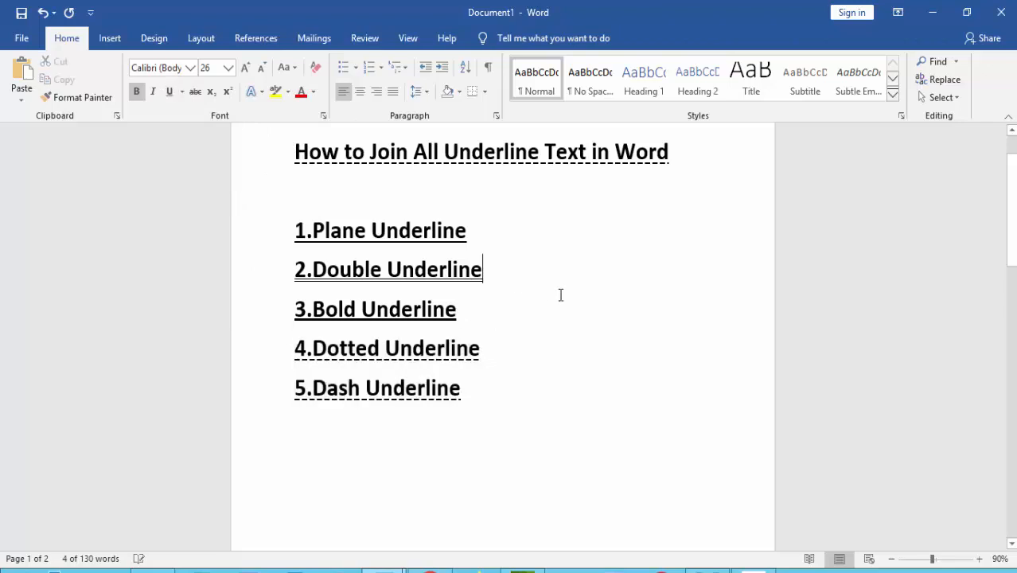
- Change the underline of the three place-name lines at the end of the first page to a dashed underline
{"action": "scroll", "coordinate": [557, 293], "scroll_direction": "down", "scroll_amount": 1}
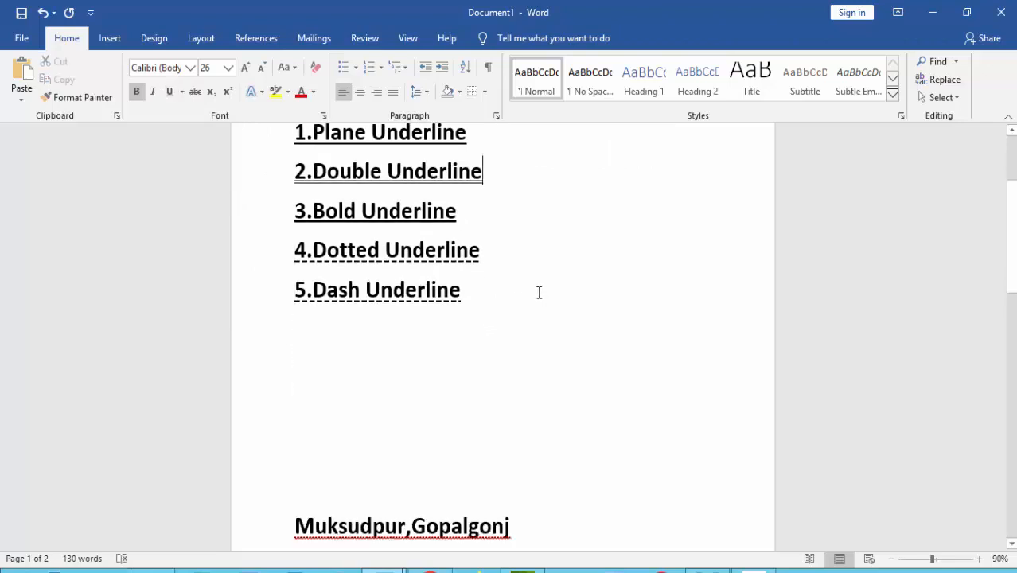
{"action": "scroll", "coordinate": [538, 292], "scroll_direction": "up", "scroll_amount": 1}
{"action": "scroll", "coordinate": [537, 291], "scroll_direction": "down", "scroll_amount": 2}
{"action": "scroll", "coordinate": [521, 310], "scroll_direction": "down", "scroll_amount": 1}
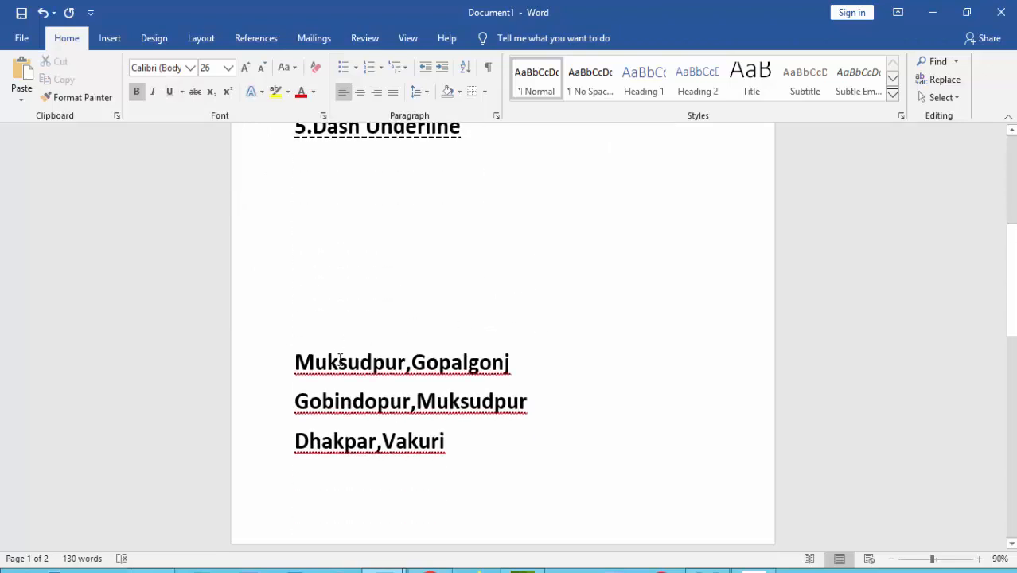
{"action": "left_click_drag", "start_coordinate": [549, 438], "coordinate": [368, 348]}
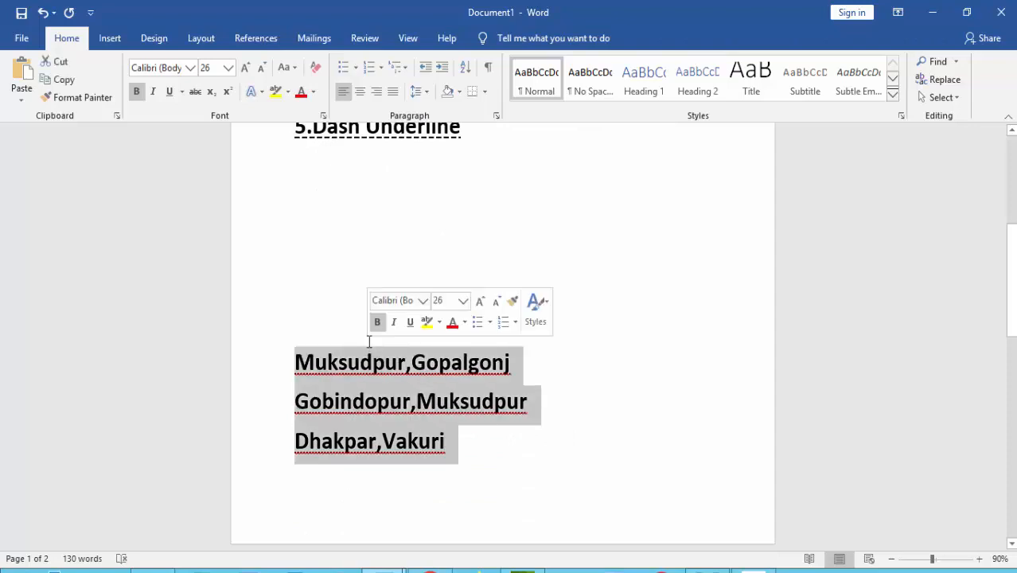
{"action": "left_click", "coordinate": [182, 94]}
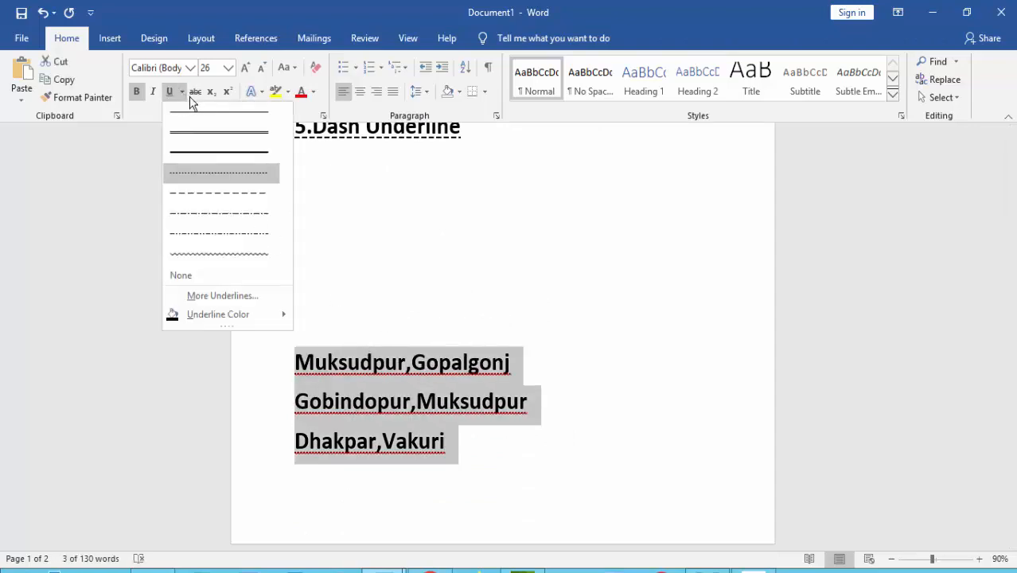
{"action": "left_click", "coordinate": [214, 191]}
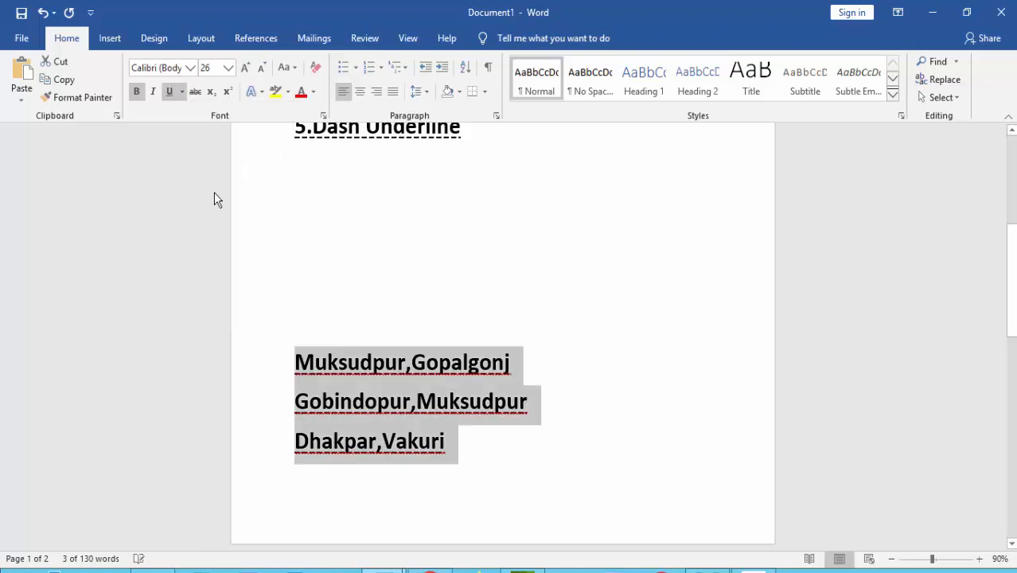
{"action": "left_click", "coordinate": [551, 319]}
{"action": "scroll", "coordinate": [567, 331], "scroll_direction": "down", "scroll_amount": 5}
{"action": "scroll", "coordinate": [564, 327], "scroll_direction": "up", "scroll_amount": 10}
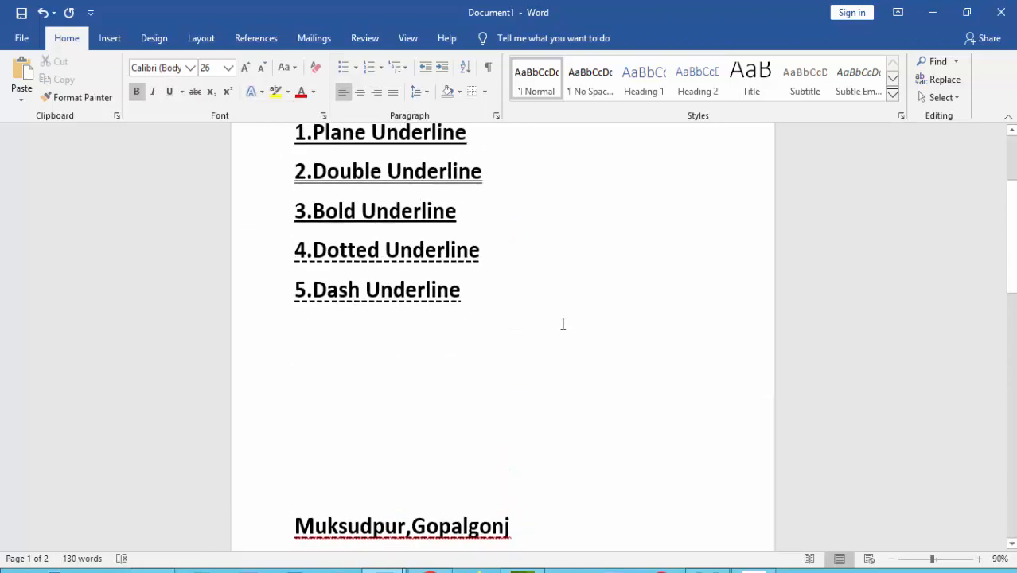
{"action": "scroll", "coordinate": [565, 323], "scroll_direction": "up", "scroll_amount": 4}
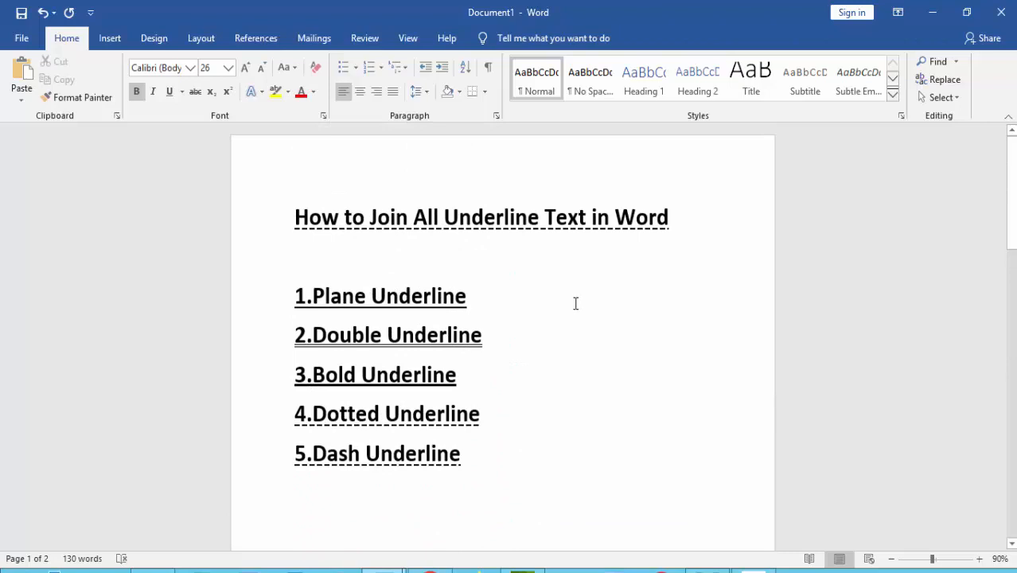